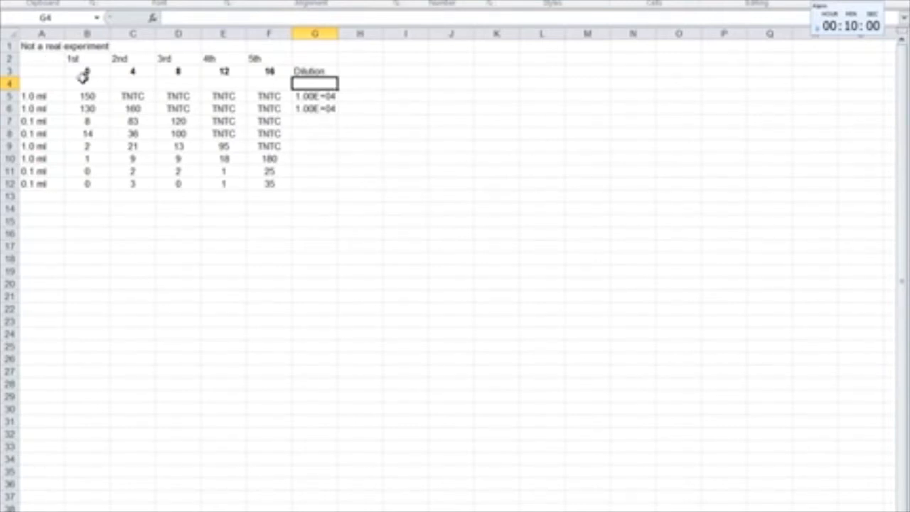
Step: Enter the formula =G5*10 in cell G7 of the Dilution column
key("ctrl+Home")
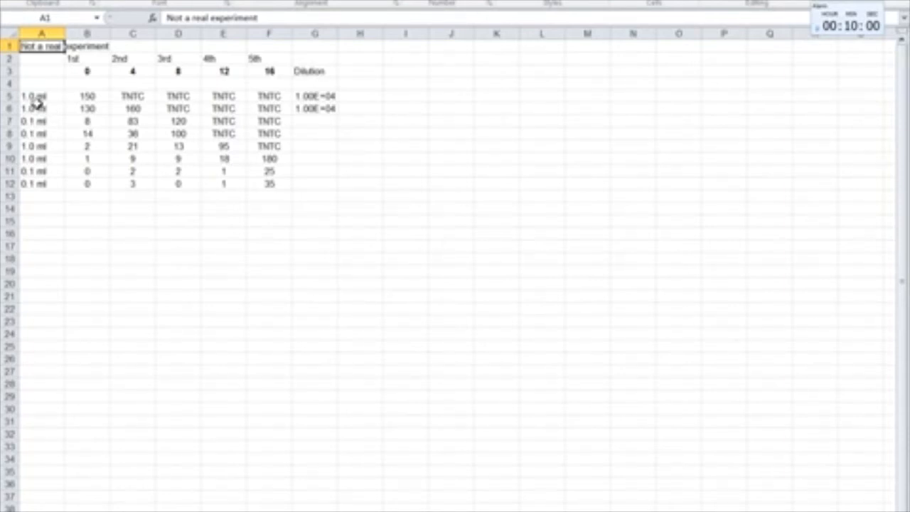
left_click(311, 121)
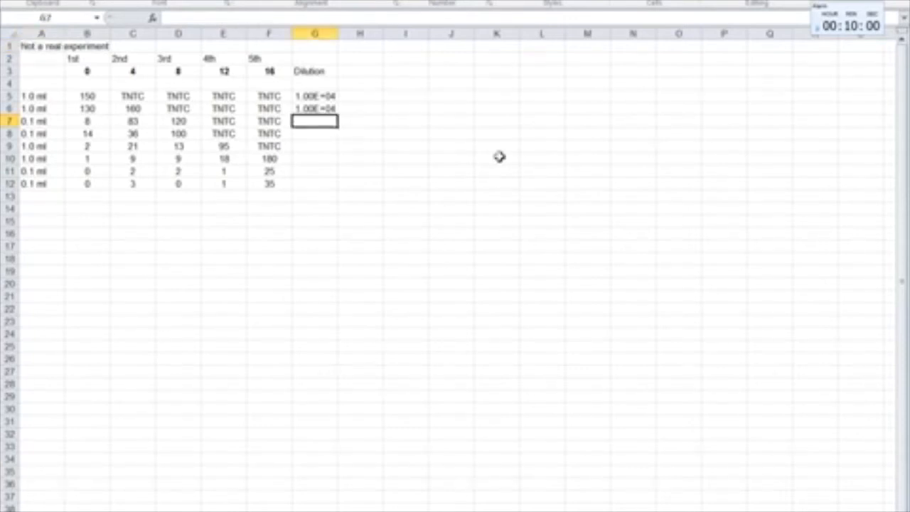
type("=")
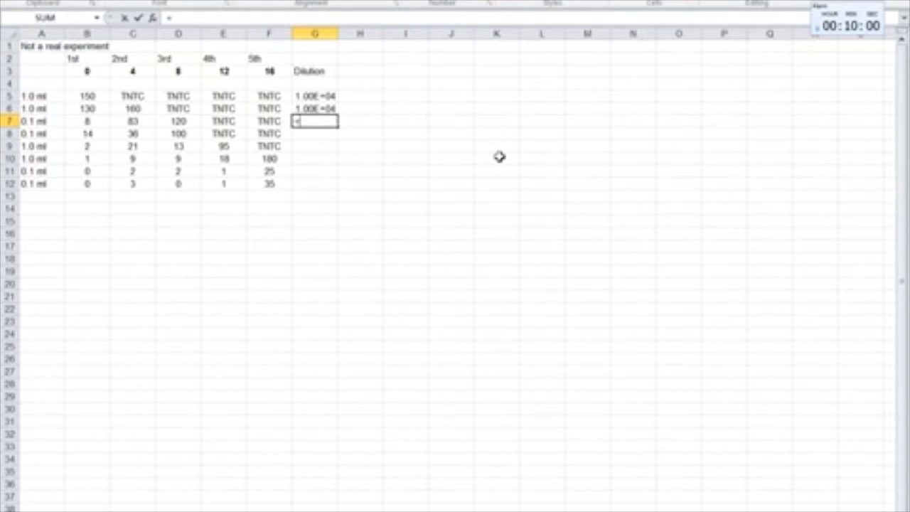
left_click(317, 96)
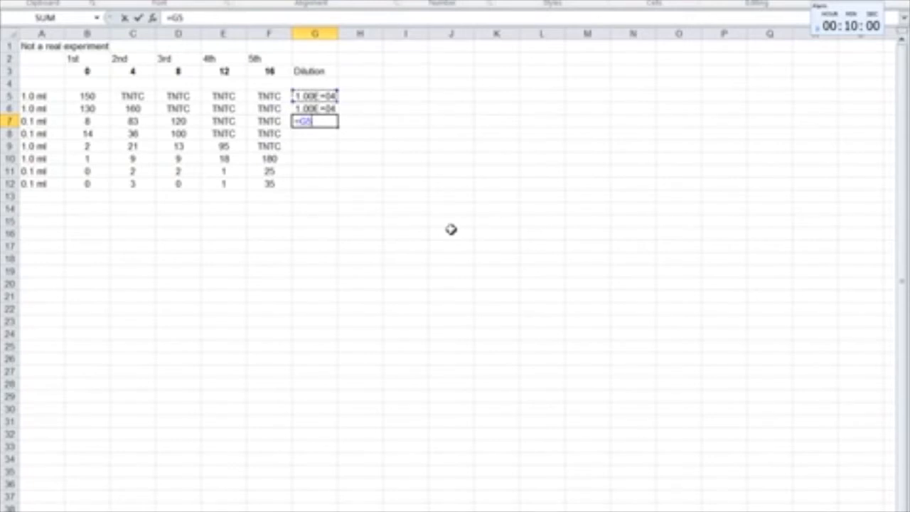
type("*10")
key("Return")
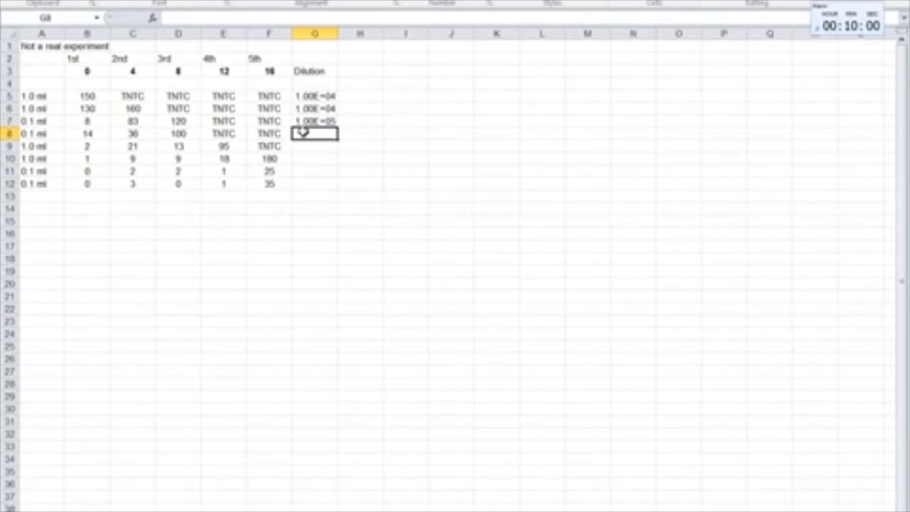
Step: Enter the formula =G6*10 in cell G8 of the Dilution column
type("=")
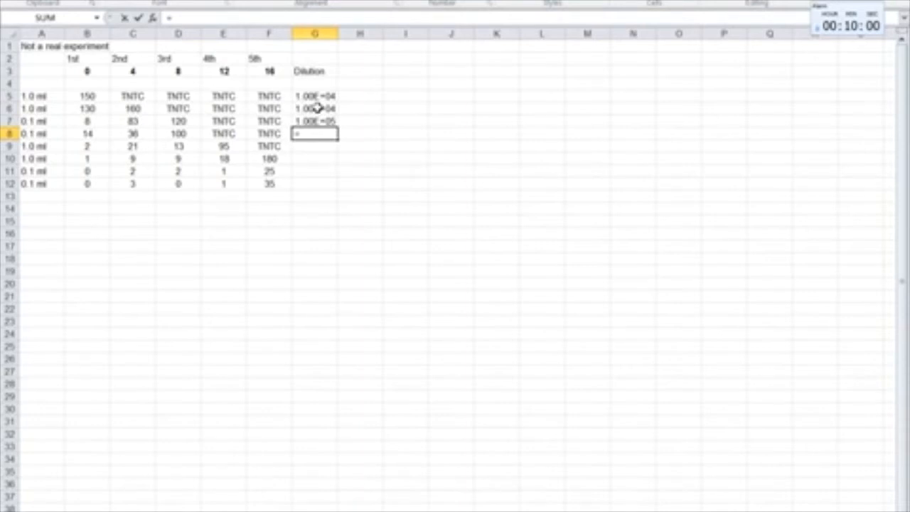
left_click(316, 107)
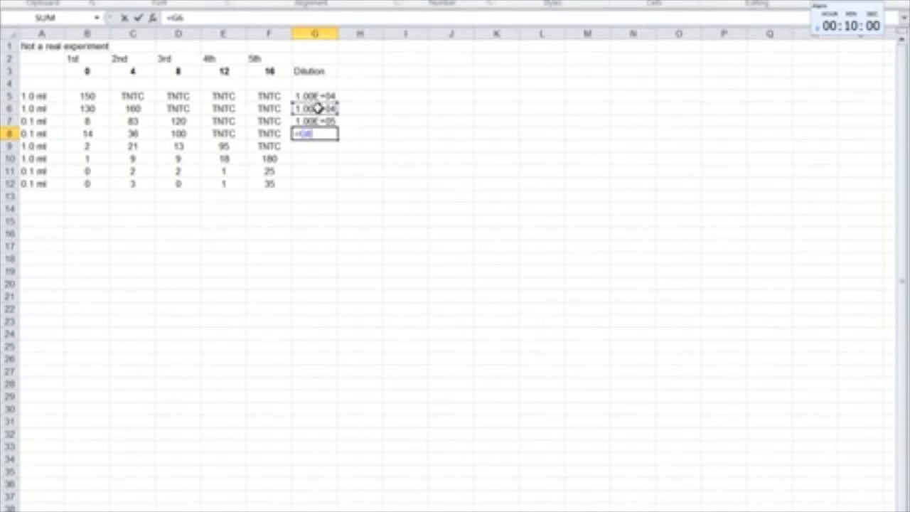
type("*10")
key("Return")
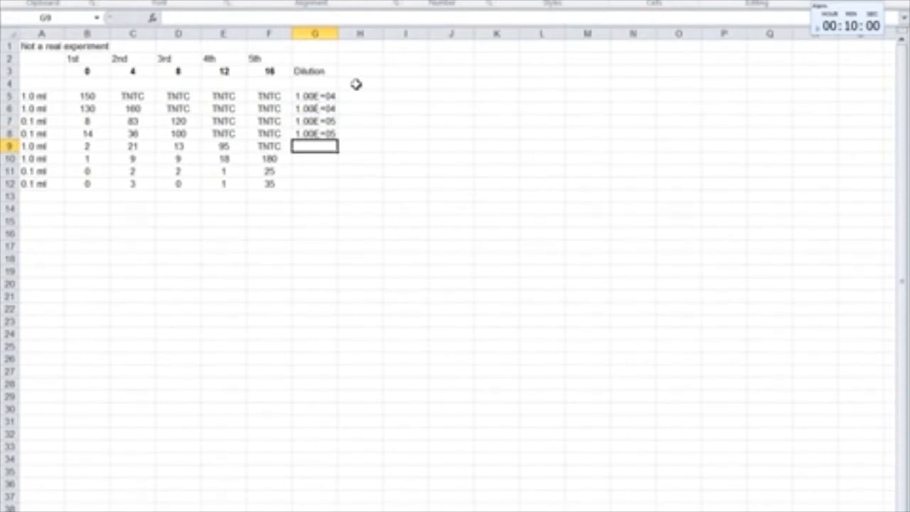
left_click(326, 96)
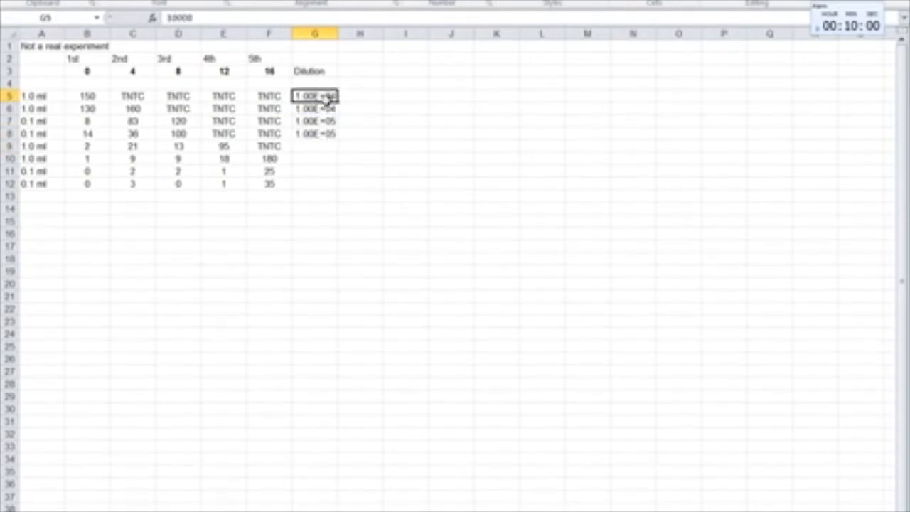
left_click(326, 110)
left_click(329, 123)
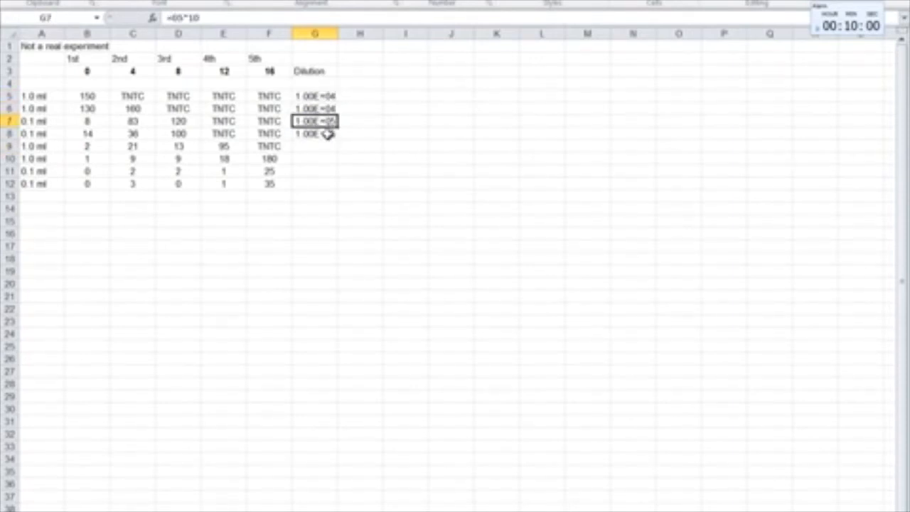
left_click(331, 133)
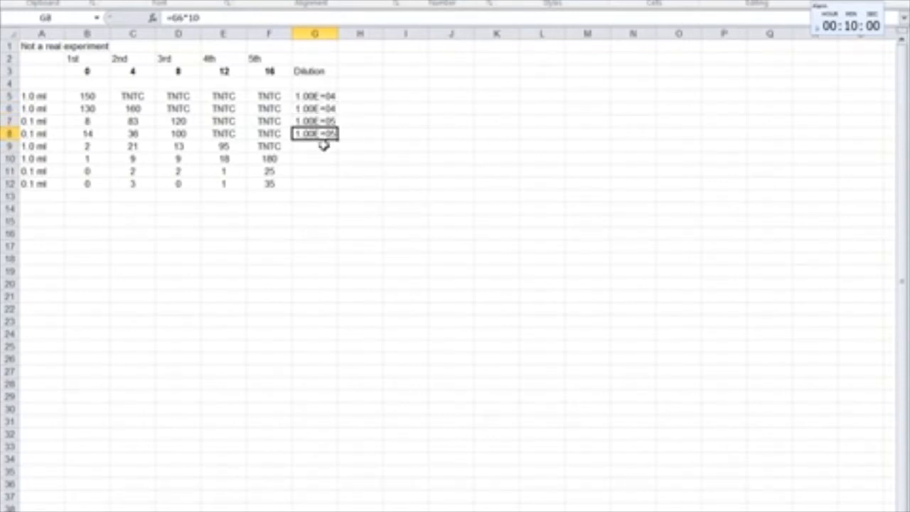
Step: Copy the dilution formulas in G7:G8 and paste them into G9:G10 and G11:G12
left_click_drag(315, 121, 320, 133)
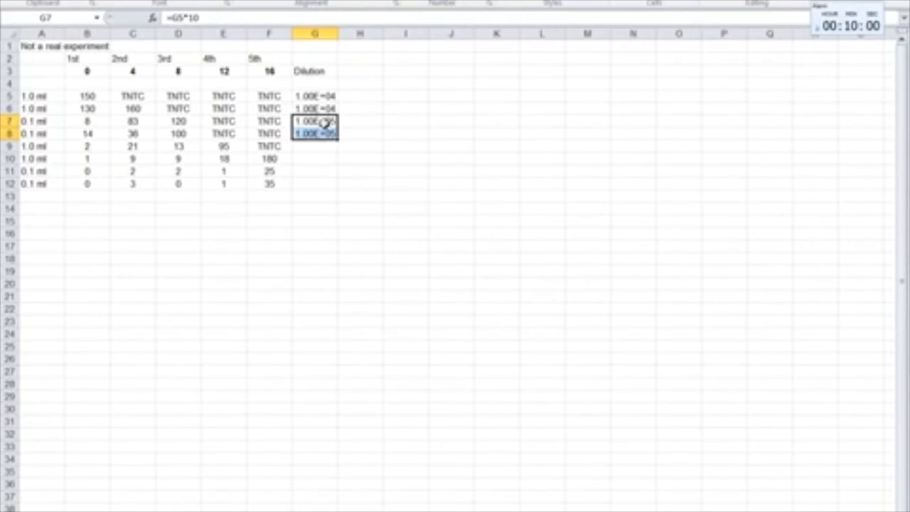
right_click(325, 123)
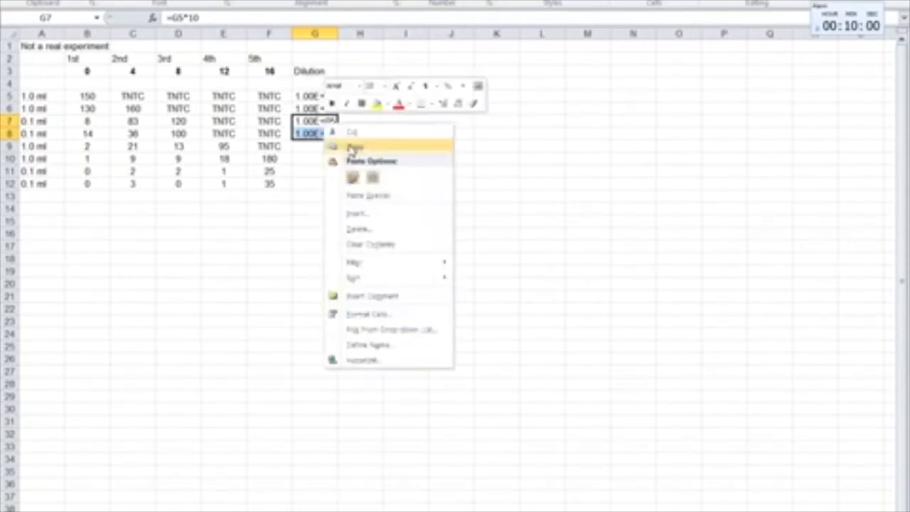
left_click(354, 148)
left_click_drag(316, 149, 315, 155)
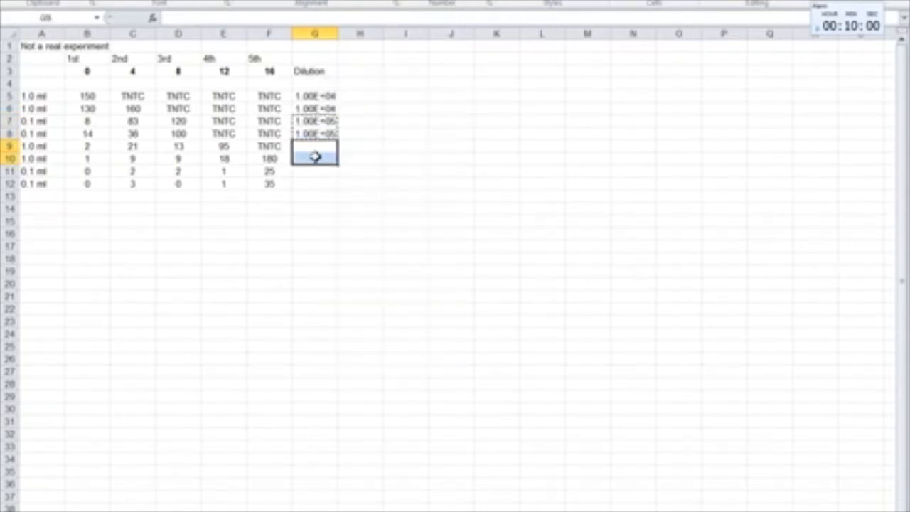
right_click(315, 156)
left_click(360, 210)
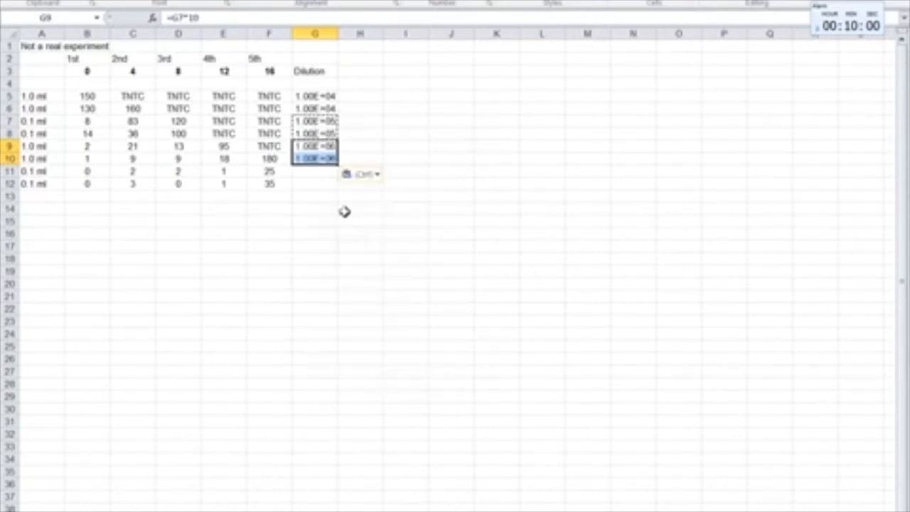
right_click(309, 171)
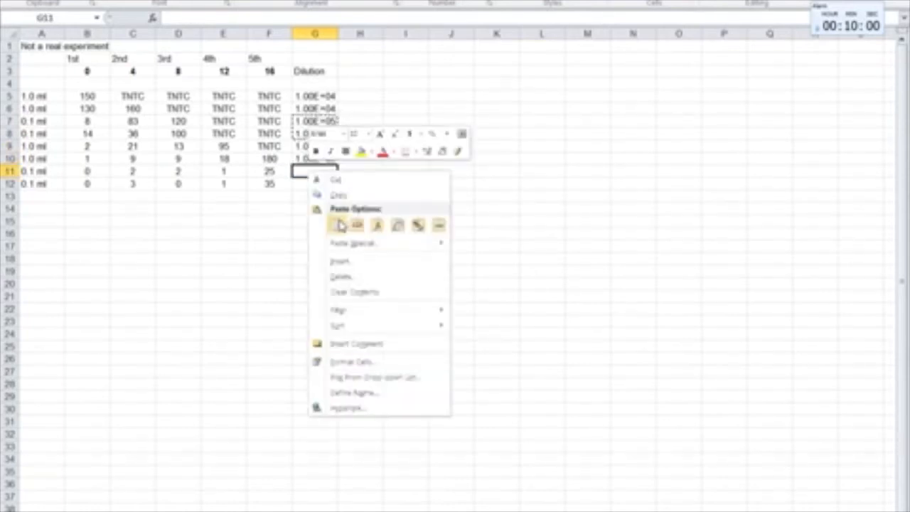
left_click(338, 225)
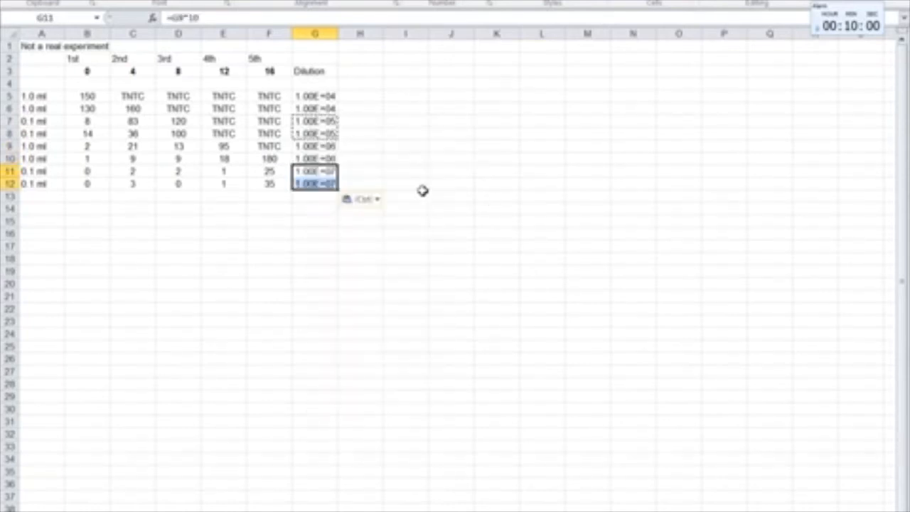
Step: Enter the formula =$G5*B5 in cell I5 to multiply the first count by its dilution, keeping column G fixed
left_click(352, 71)
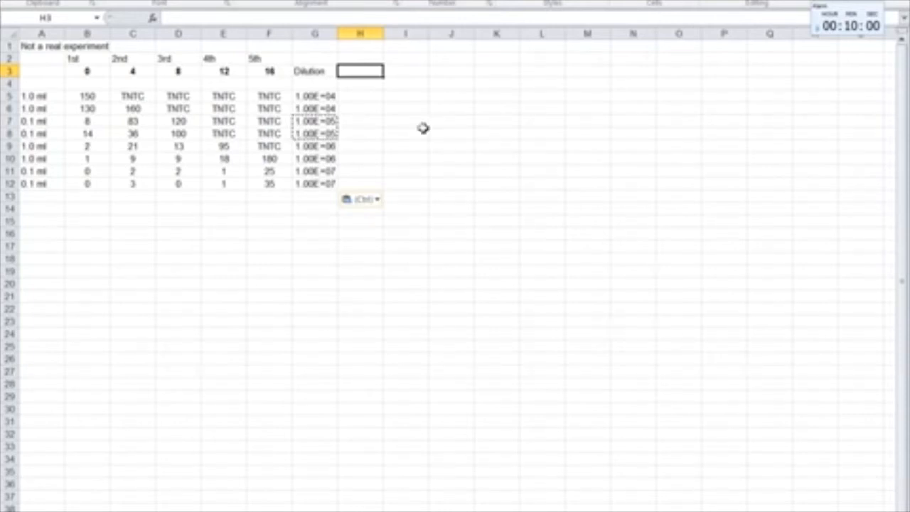
left_click(395, 98)
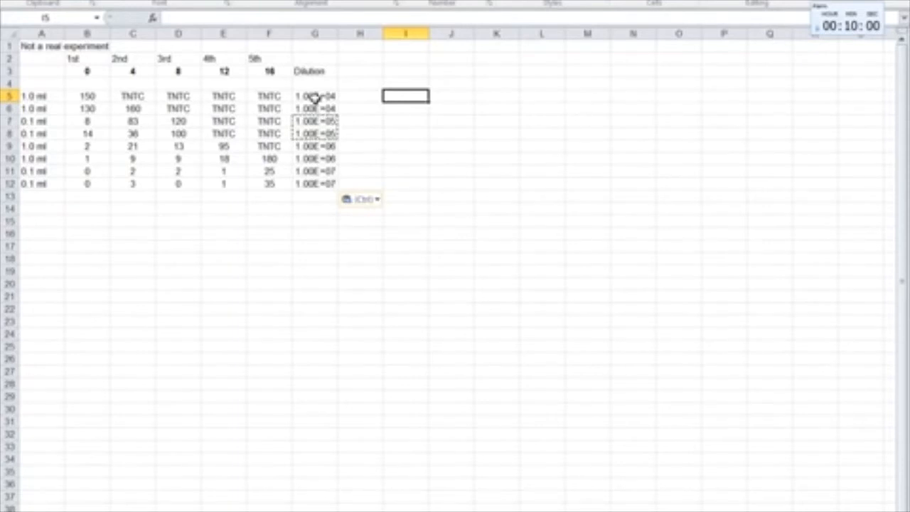
type("=")
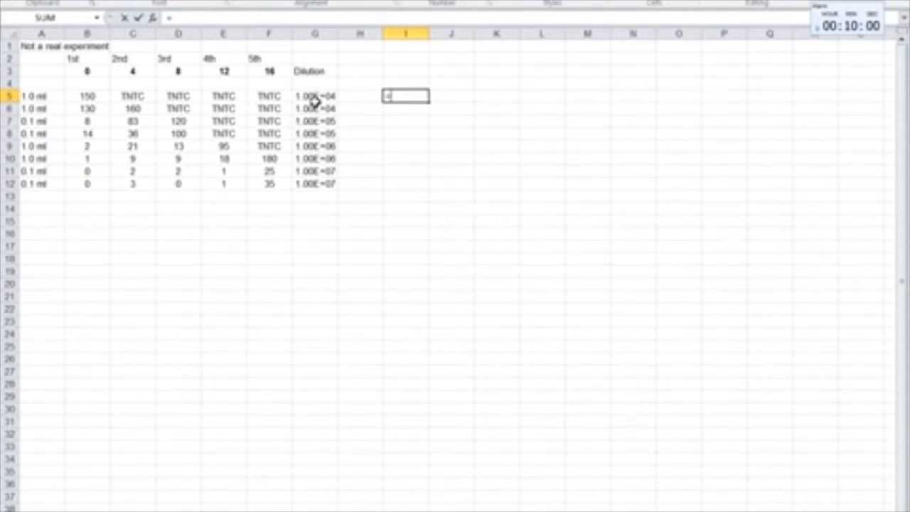
type("5")
type("G")
type("$5")
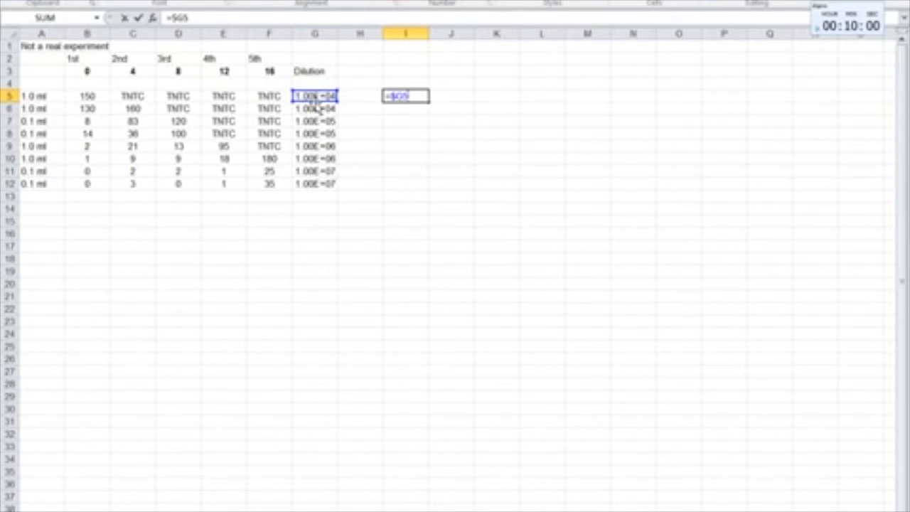
type("*")
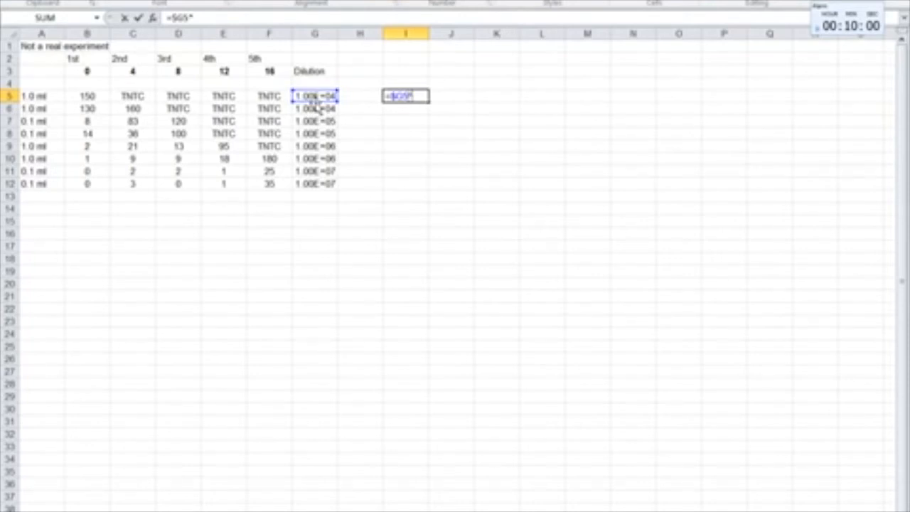
left_click(94, 97)
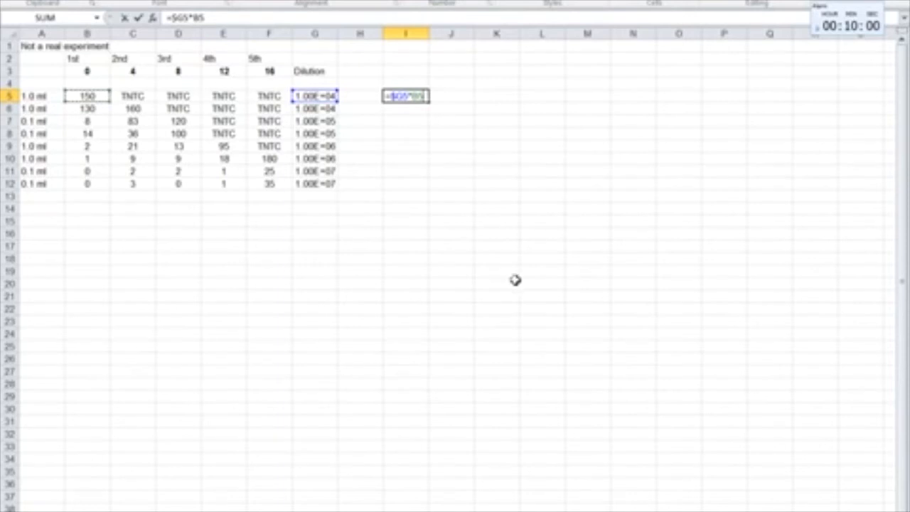
key("Return")
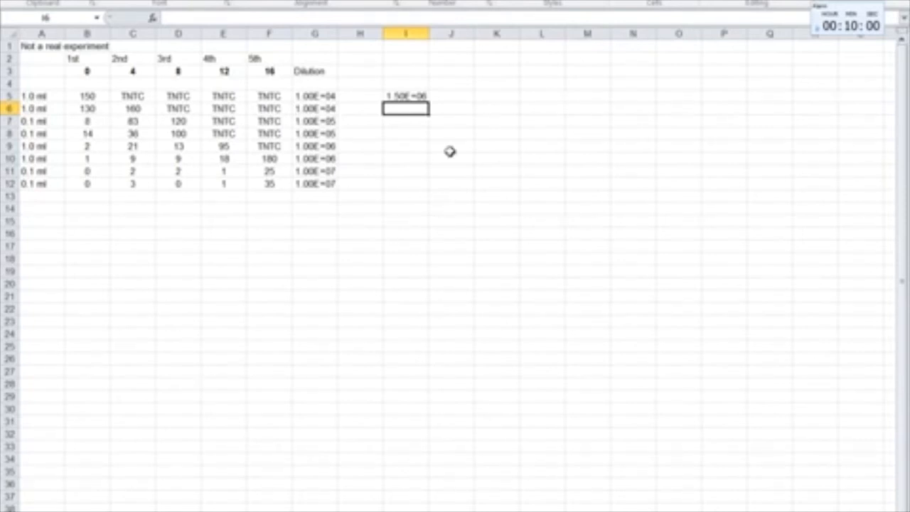
Step: Copy the formula in I5 and paste it across J5:M5
right_click(418, 96)
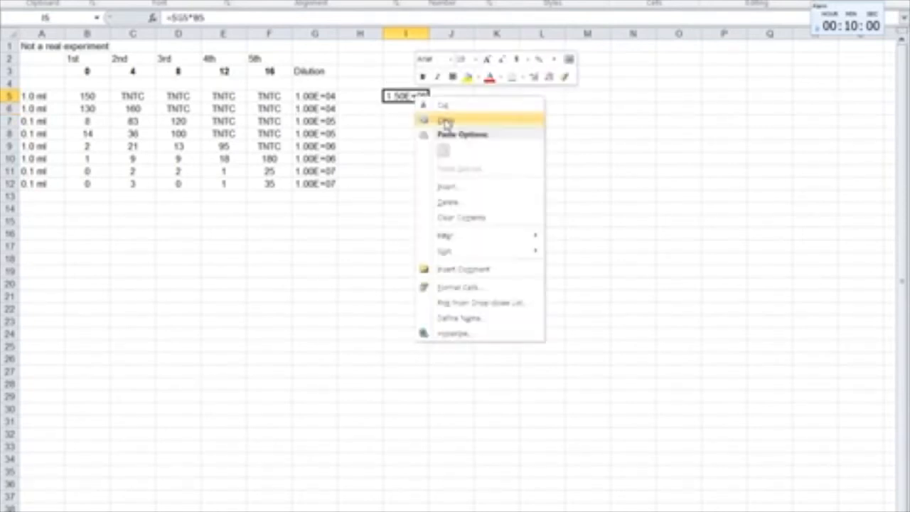
left_click(445, 119)
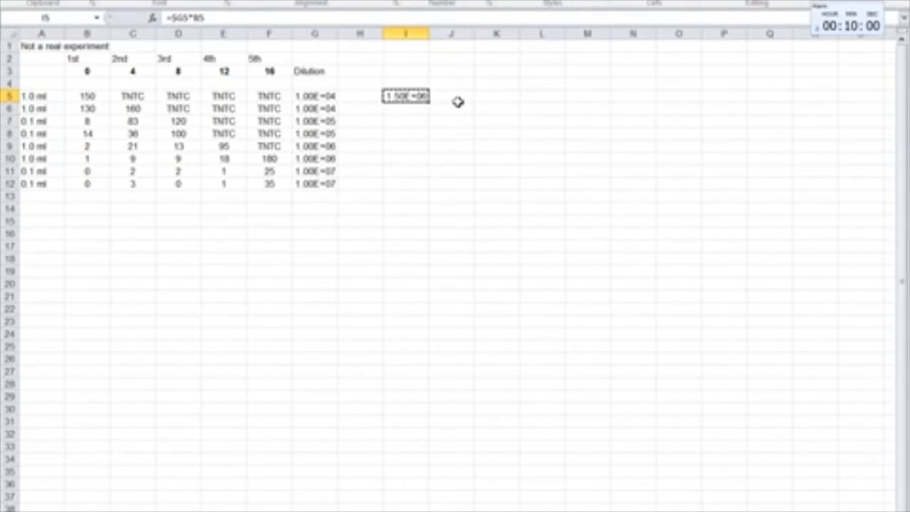
left_click_drag(458, 102, 590, 100)
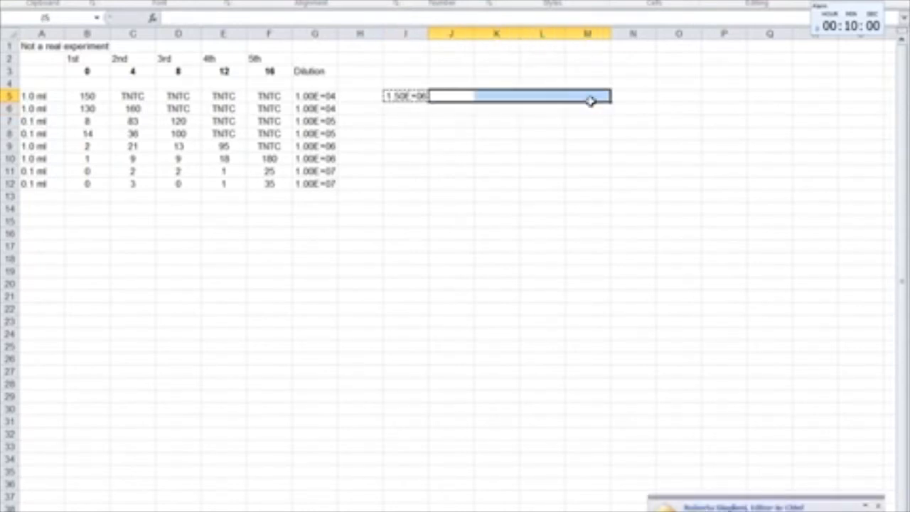
right_click(590, 100)
left_click(625, 155)
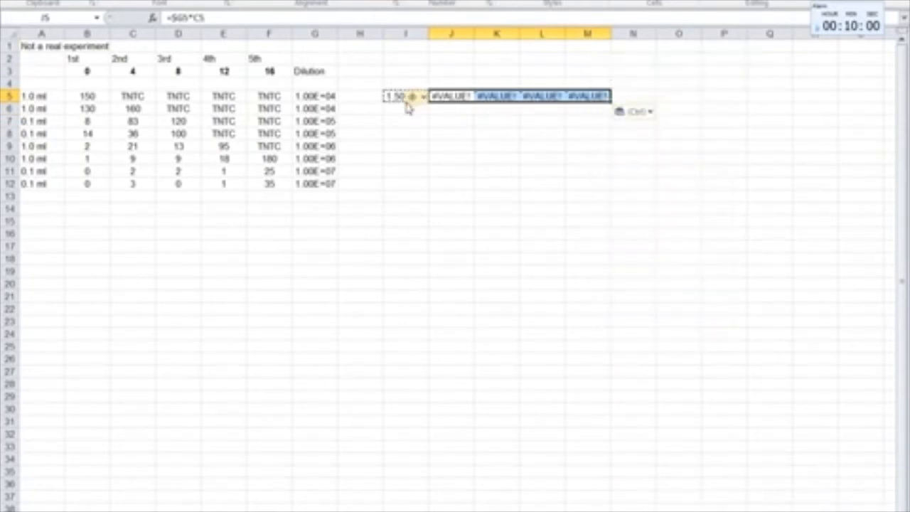
Step: Paste the copied I5 formula into the remaining rows of the results block, I6:M12
left_click_drag(399, 112, 564, 170)
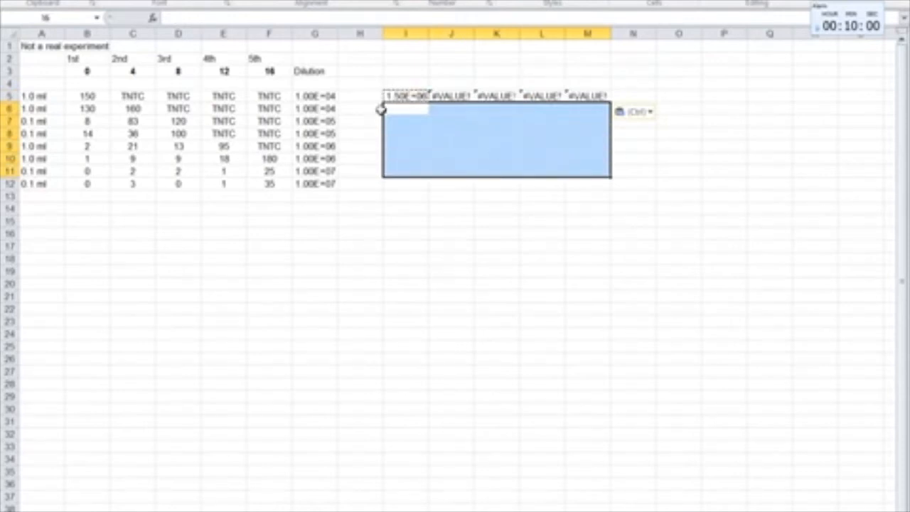
left_click_drag(380, 114, 578, 185)
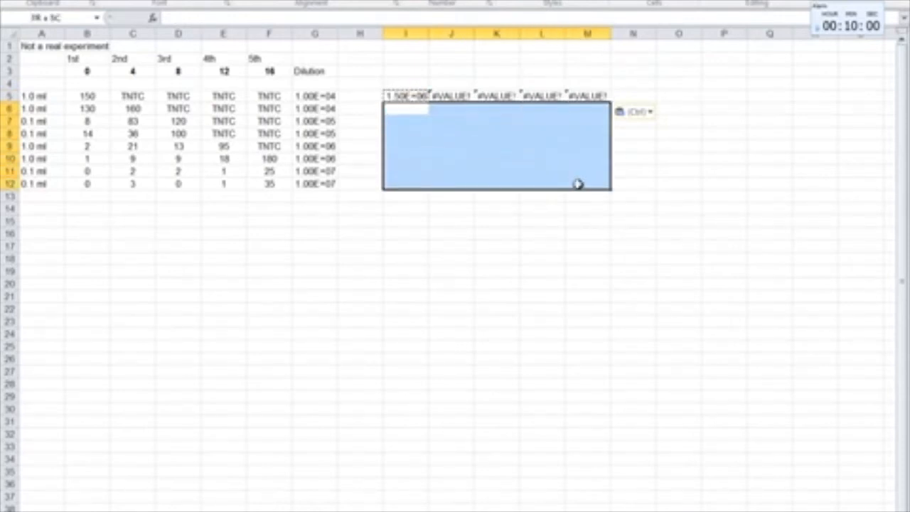
right_click(530, 137)
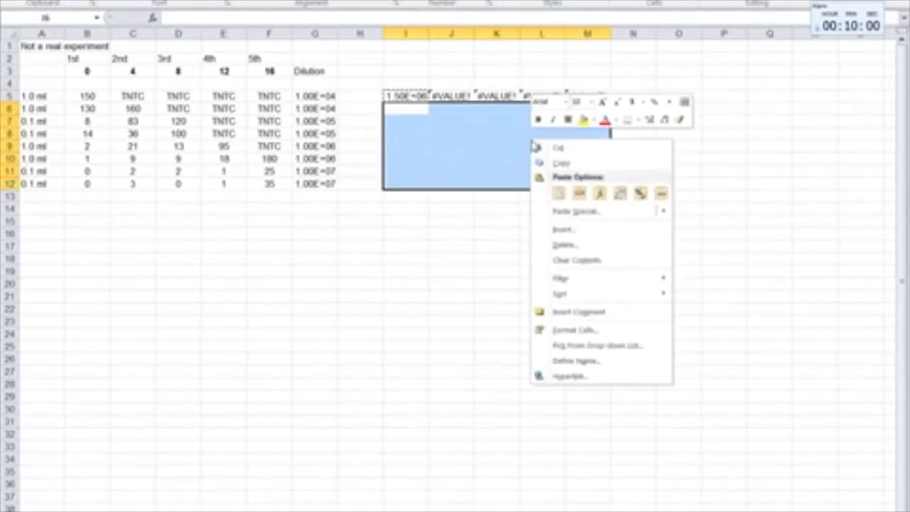
left_click(559, 193)
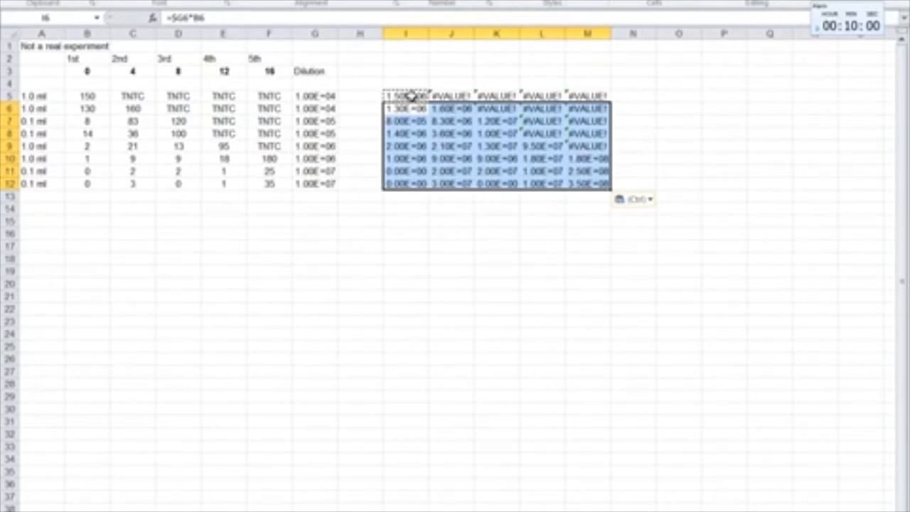
Step: Copy the results block I5:M12 and paste it as values only, starting at cell B14
left_click_drag(411, 96, 587, 182)
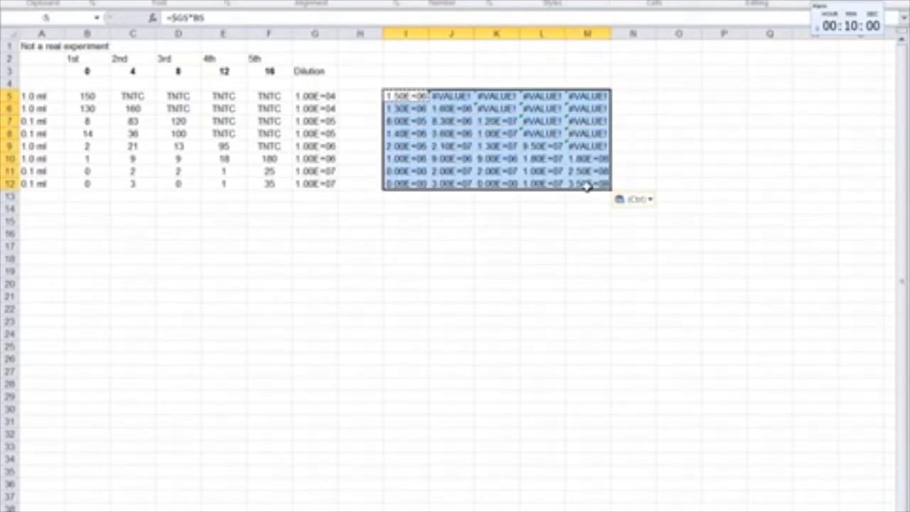
right_click(561, 142)
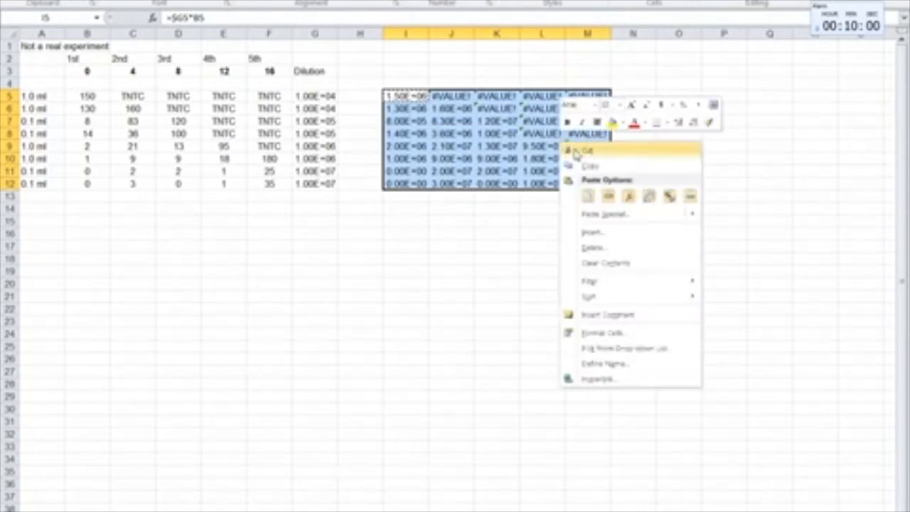
left_click(580, 162)
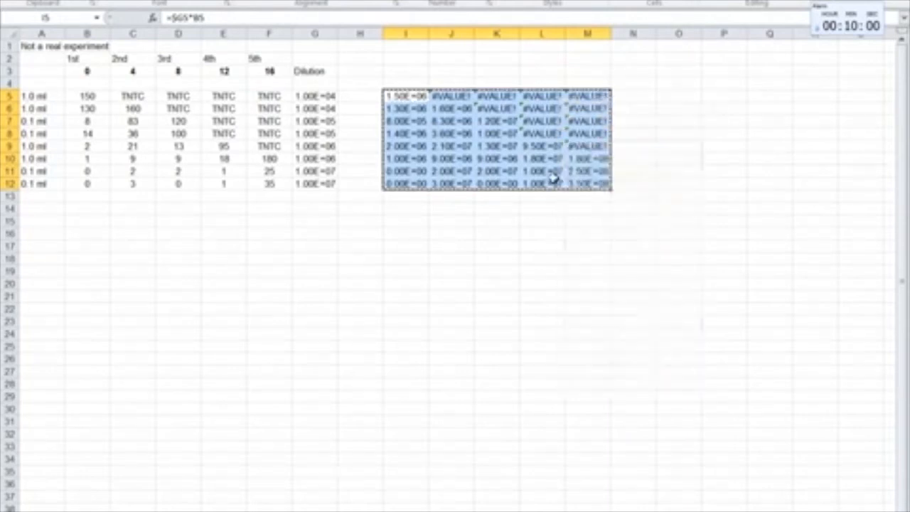
right_click(82, 210)
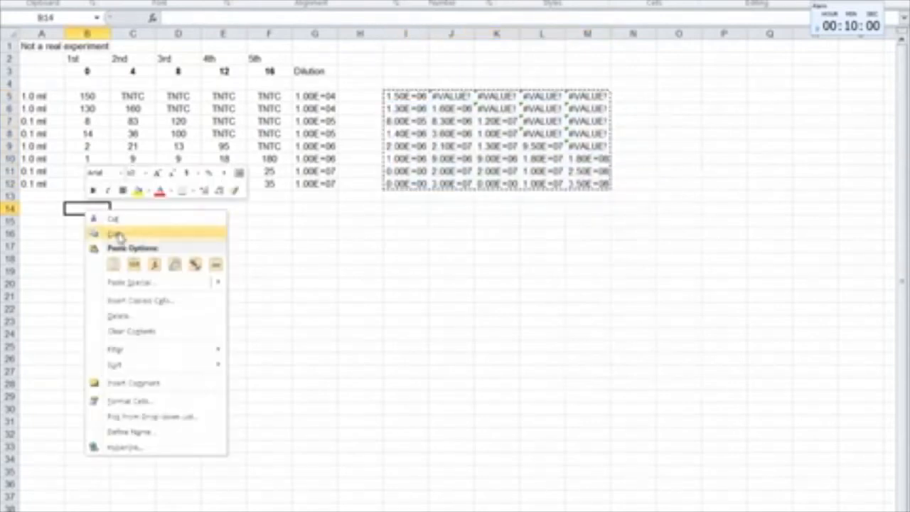
left_click(134, 264)
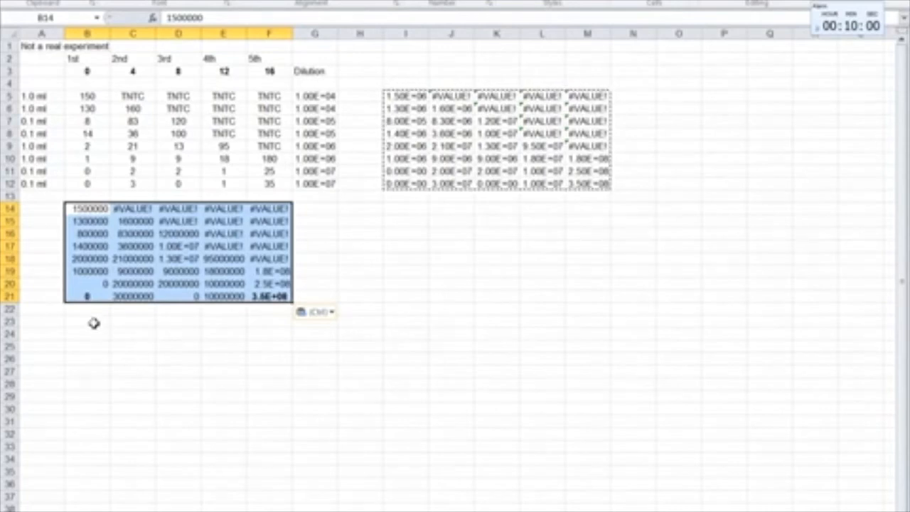
left_click(93, 321)
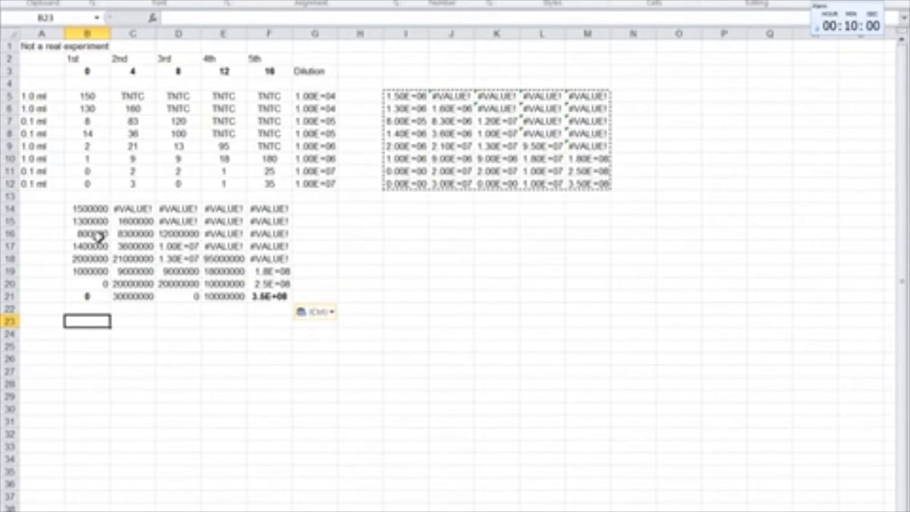
Step: Clear the unusable results from the pasted 0 and 4 columns: B16:B21, C14 and C17:C21
left_click_drag(99, 237, 90, 296)
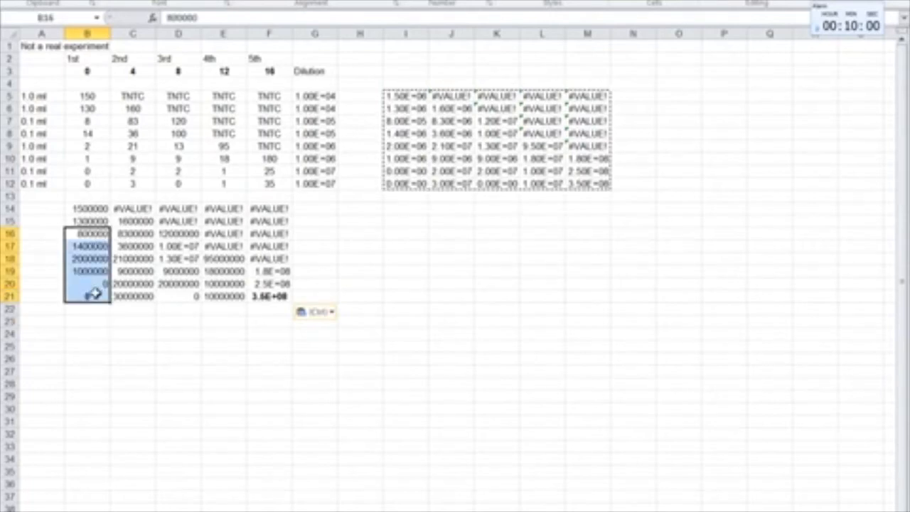
key("Delete")
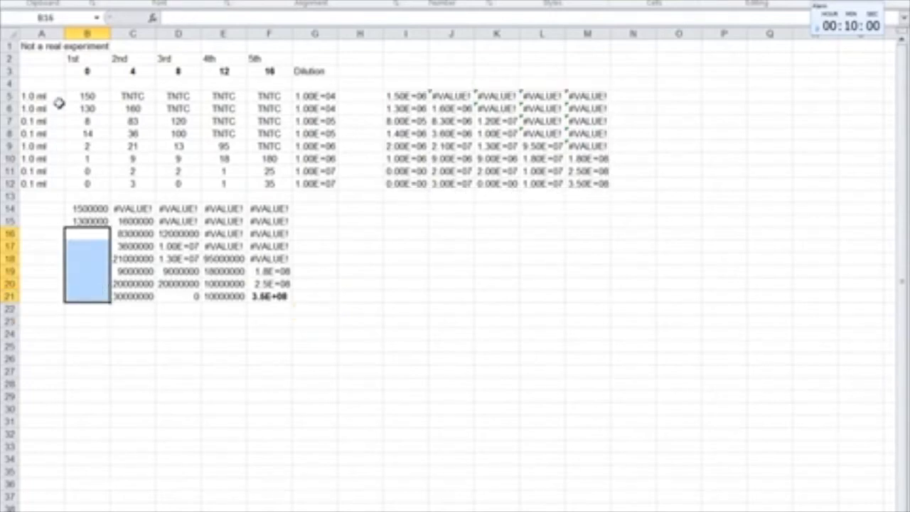
left_click(138, 207)
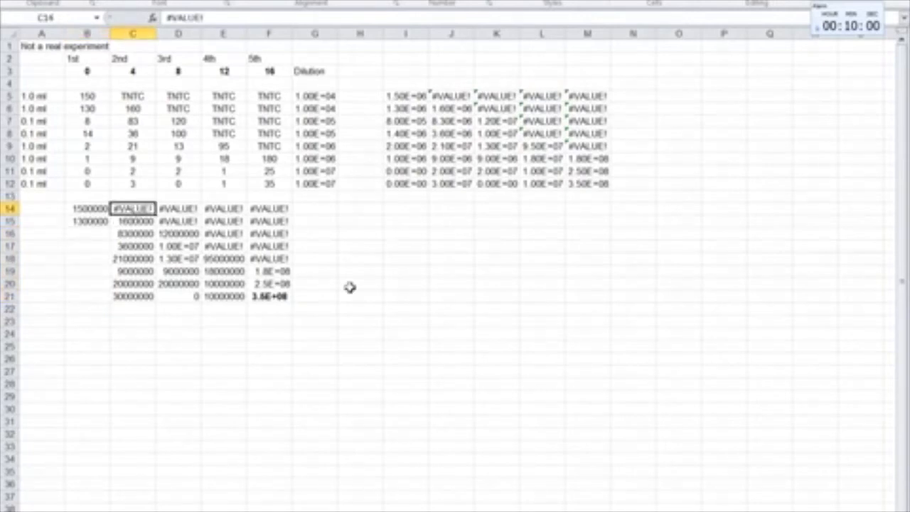
key("Delete")
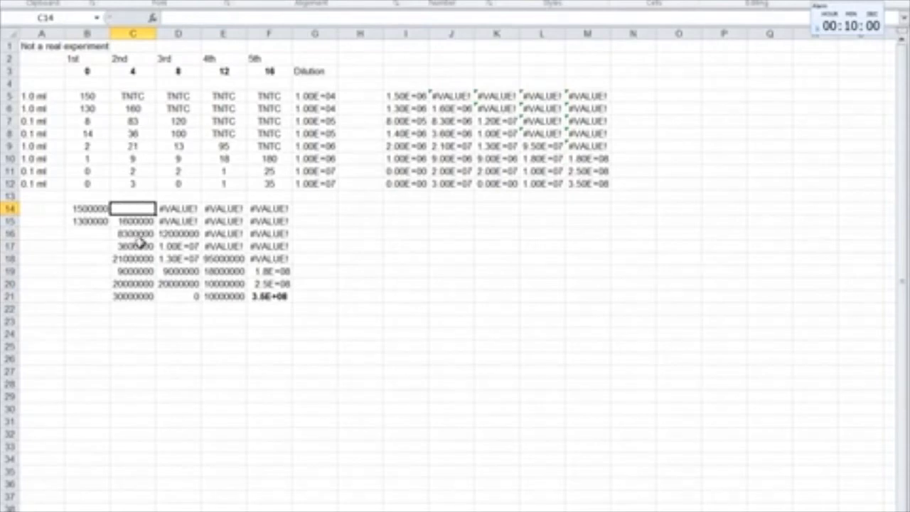
left_click_drag(140, 244, 134, 297)
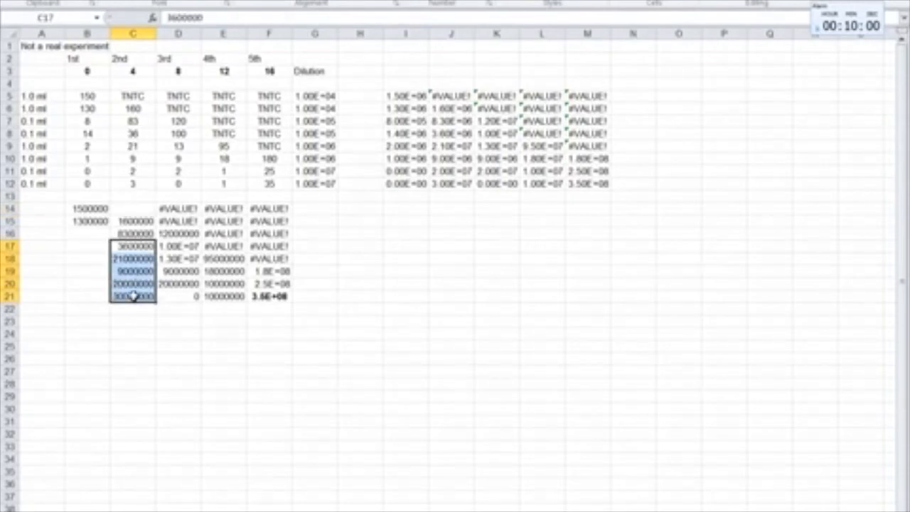
key("Delete")
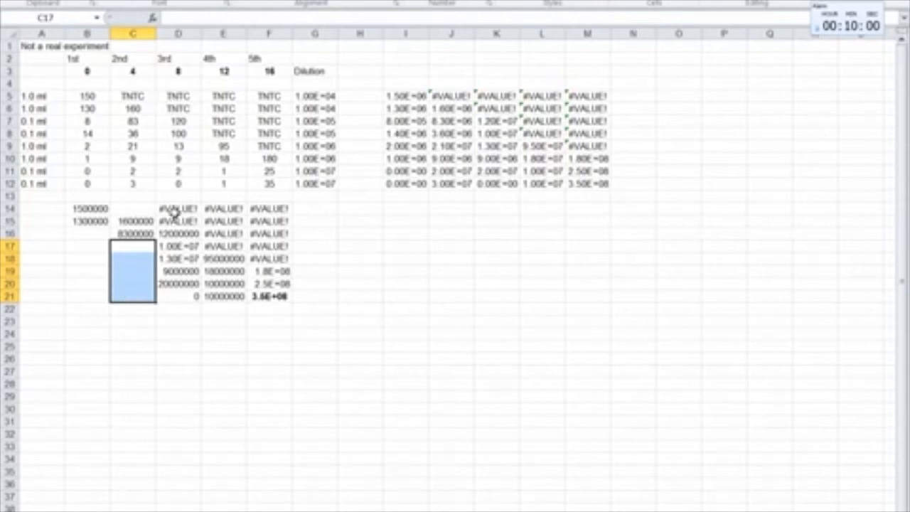
Step: Clear the unusable results from the pasted 8 and 12 columns: D14:D15, D18:D21, E14:E17 and E19:E21
left_click_drag(174, 205, 176, 222)
key("Delete")
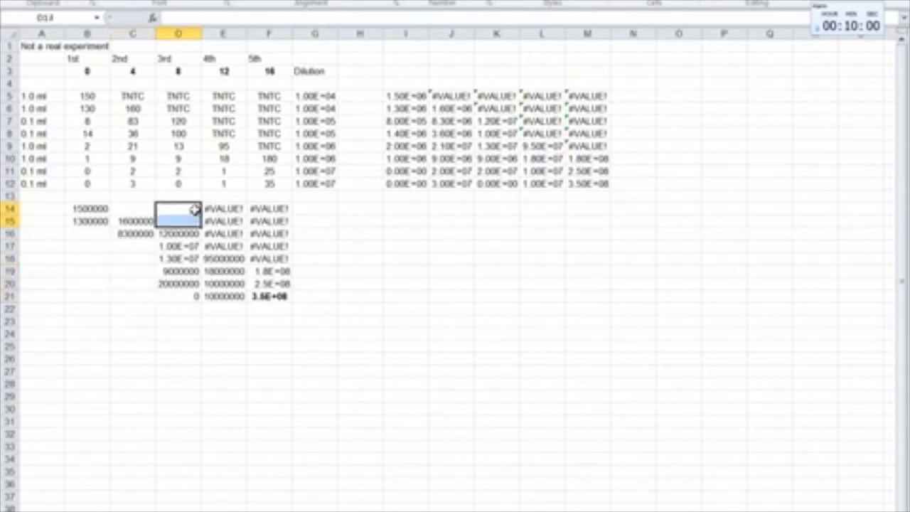
left_click_drag(175, 260, 175, 280)
key("Delete")
left_click_drag(224, 208, 226, 295)
key("Delete")
key("Delete")
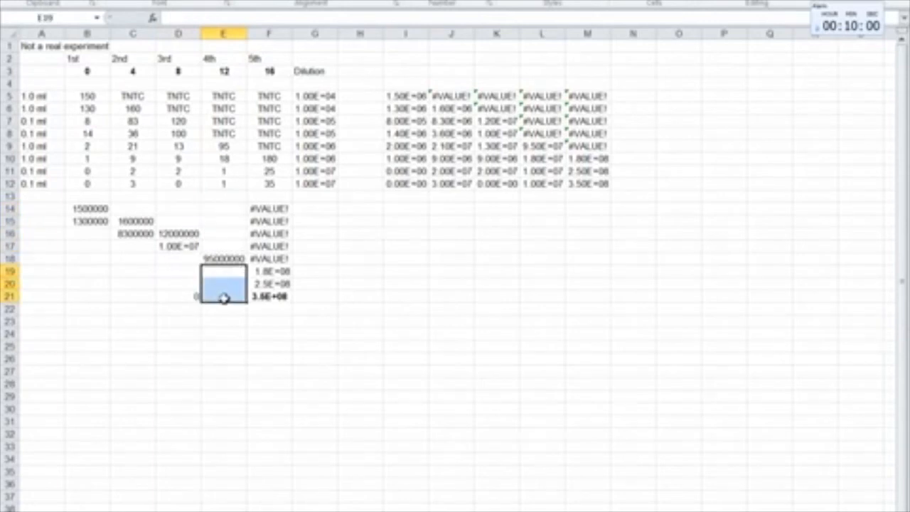
left_click(193, 298)
key("Delete")
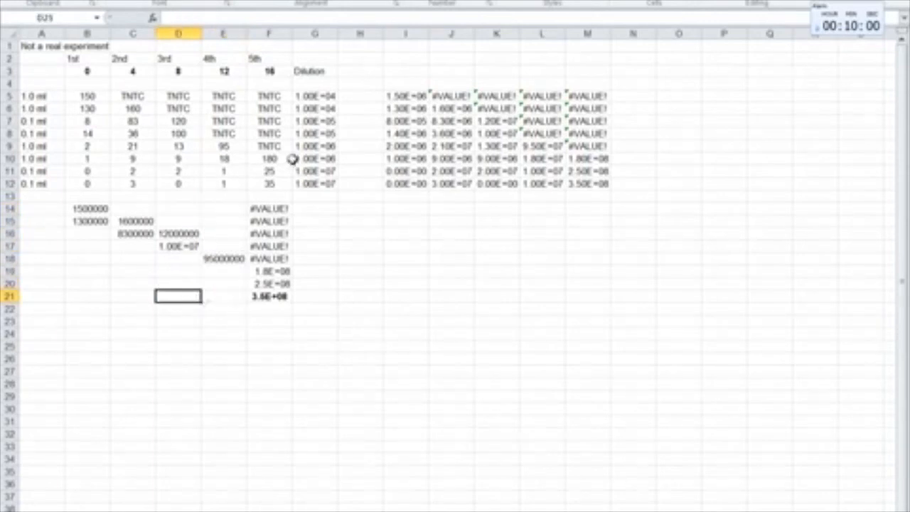
Step: Clear the unusable results F14:F18 and F20:F21 from the pasted 16 column
left_click_drag(266, 209, 266, 259)
key("Delete")
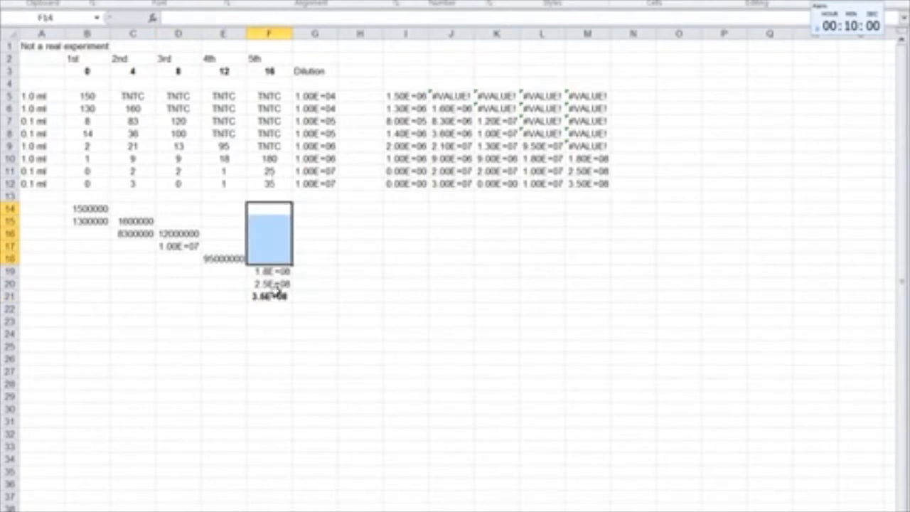
left_click_drag(274, 286, 274, 295)
key("Delete")
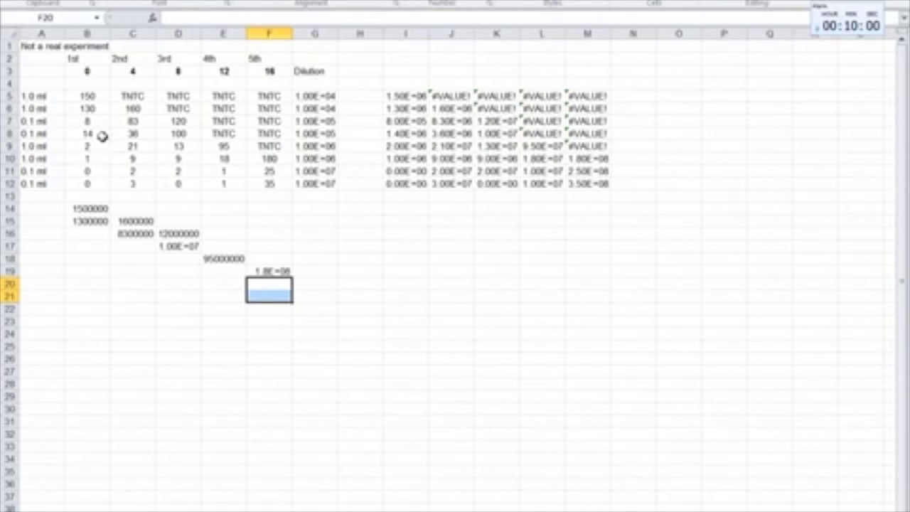
Step: Enter 0 in A21 and A22, and copy the two values in B14:B15 to B21:B22
left_click(45, 298)
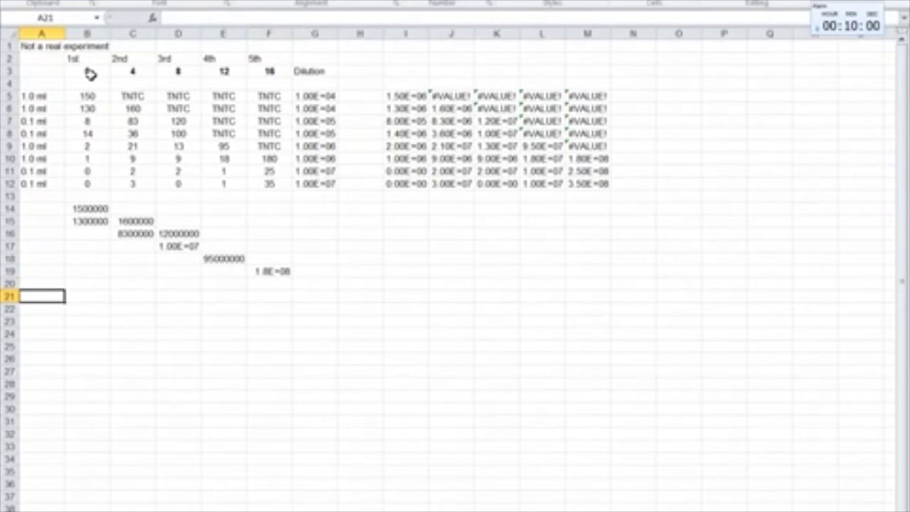
type("0")
key("Return")
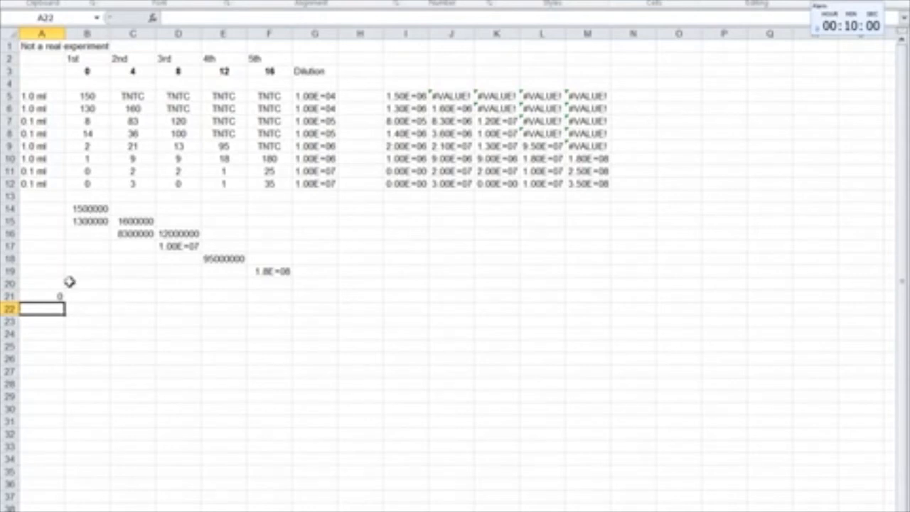
type("0")
key("Return")
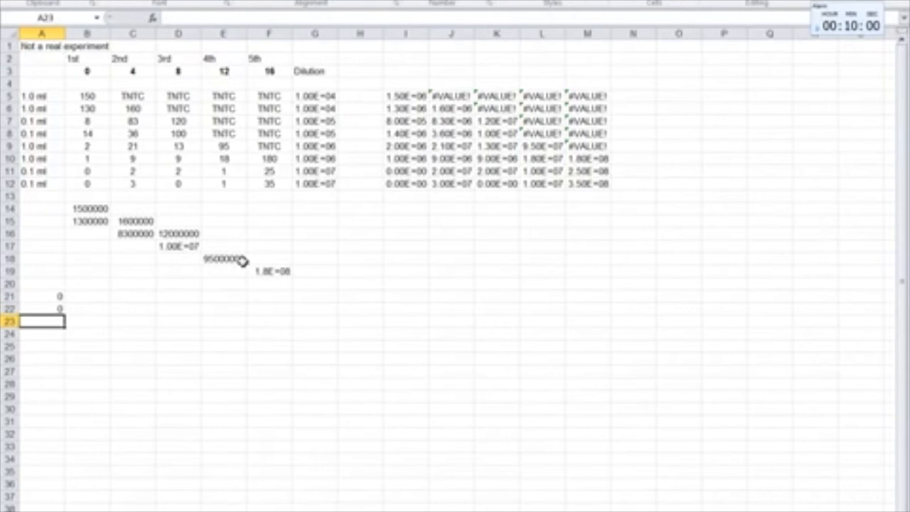
left_click_drag(90, 210, 86, 222)
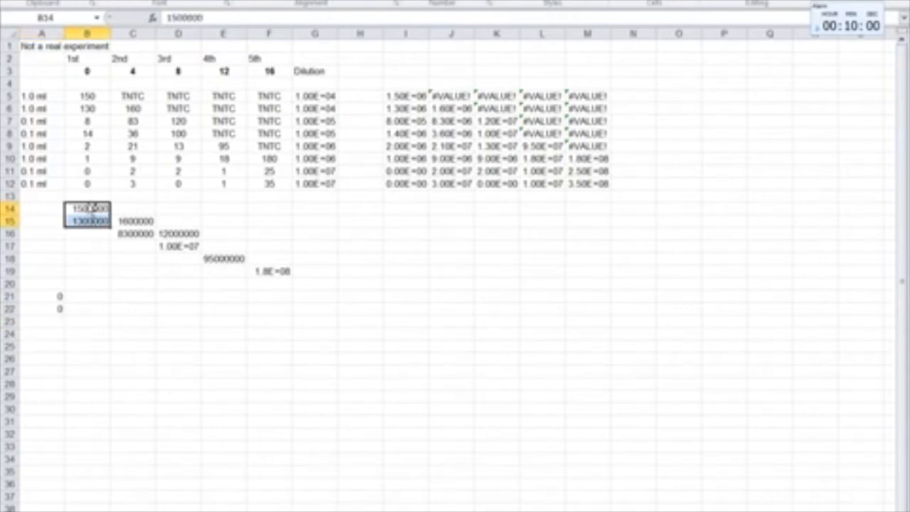
left_click_drag(88, 206, 81, 298)
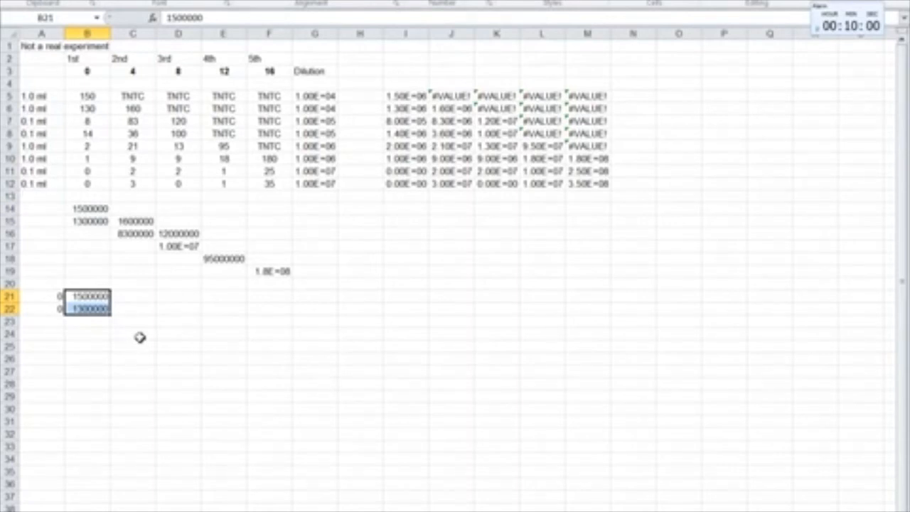
Step: Enter 4 in A23 and A24, and copy the two values in C15:C16 to B23:B24
left_click(55, 321)
type("4")
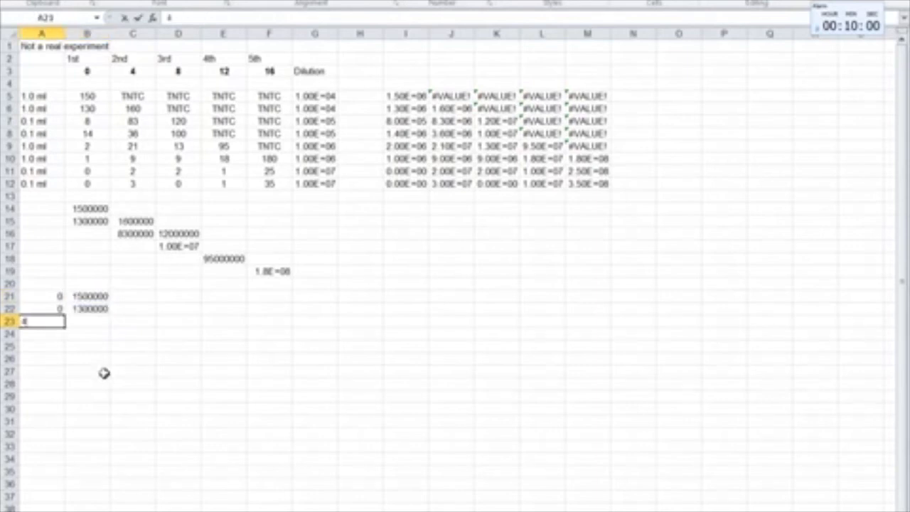
key("Return")
type("4")
key("Return")
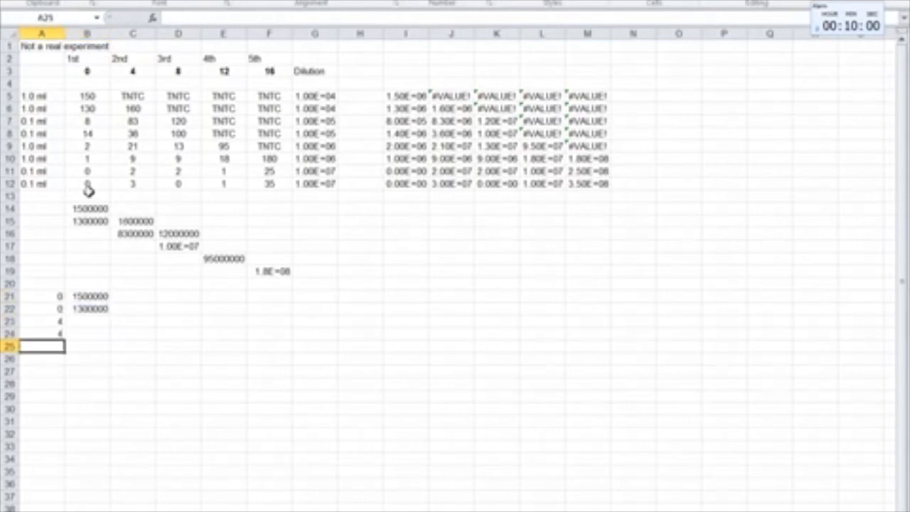
left_click_drag(132, 221, 95, 321)
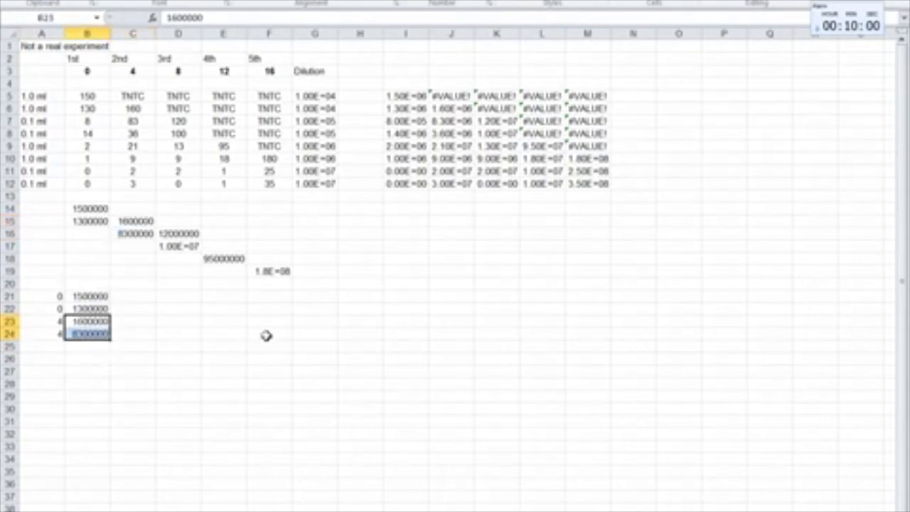
Step: Enter 8 in A25 and A26, and copy the two values in D16:D17 to B25:B26
left_click(53, 347)
type("8")
key("Return")
type("8")
key("Return")
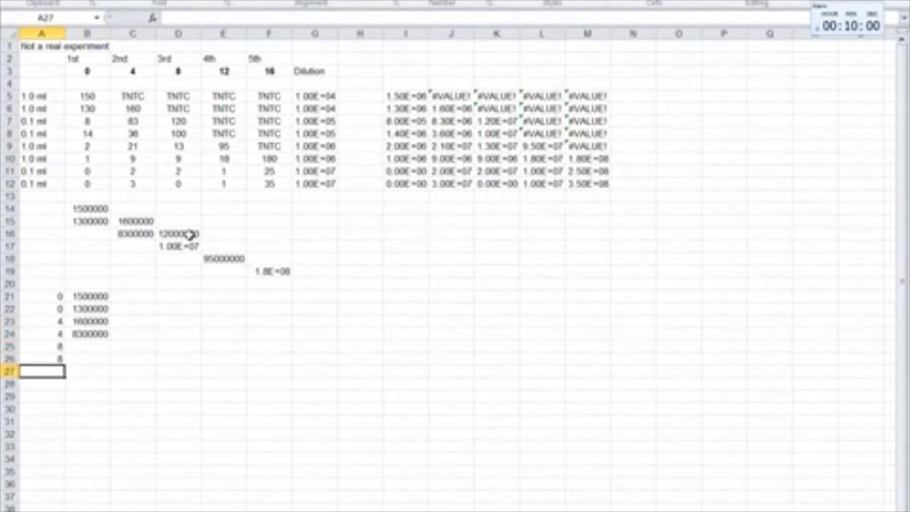
left_click_drag(190, 234, 89, 348)
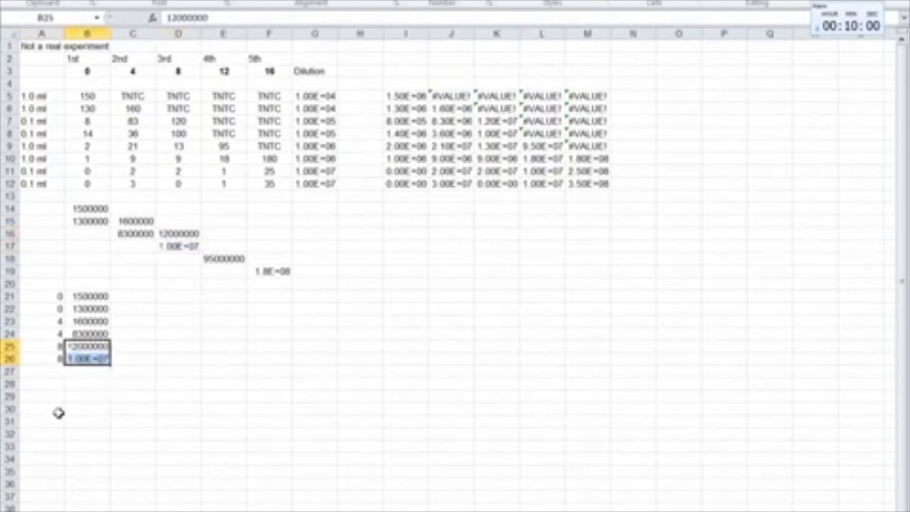
Step: Enter 12 in A27 and copy the value in E18 to B27
left_click(57, 375)
type("12")
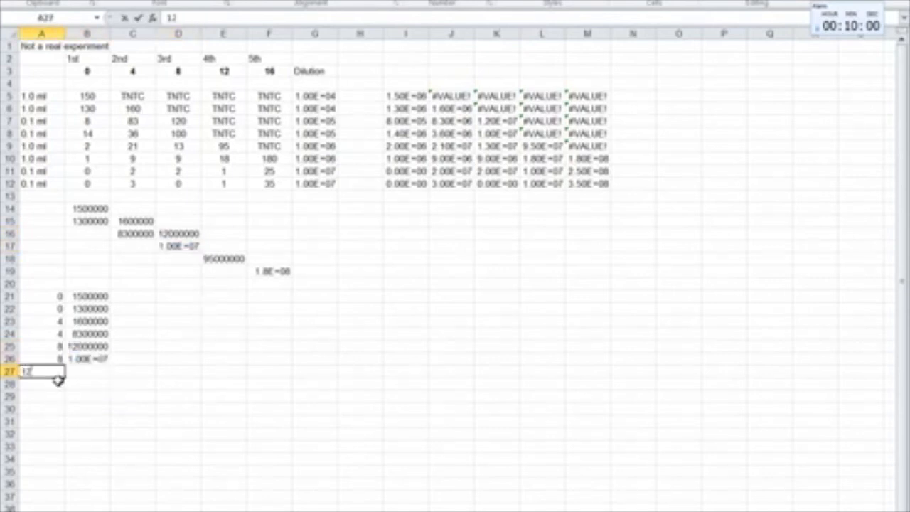
key("Return")
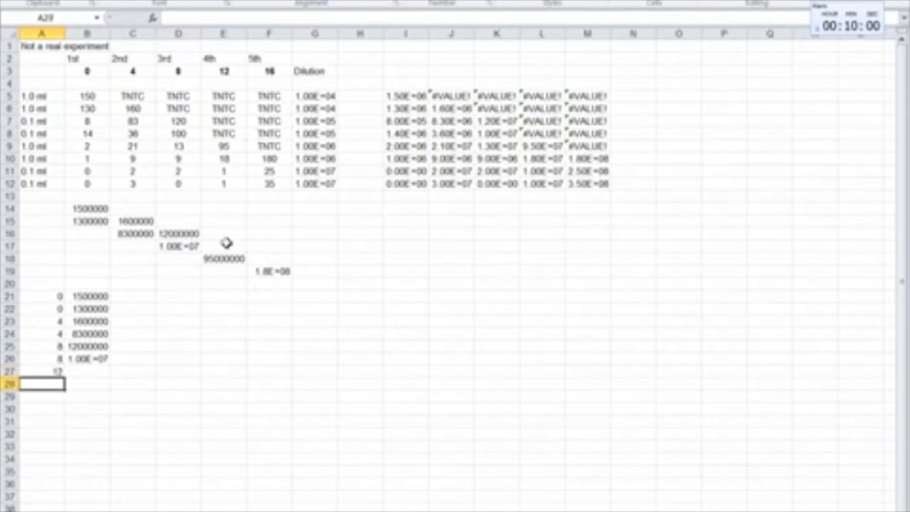
left_click(228, 258)
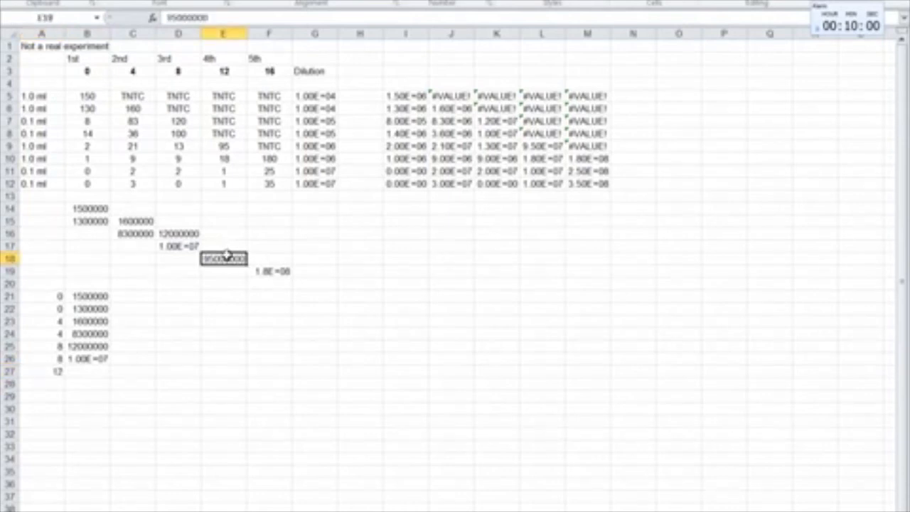
left_click_drag(227, 255, 89, 371)
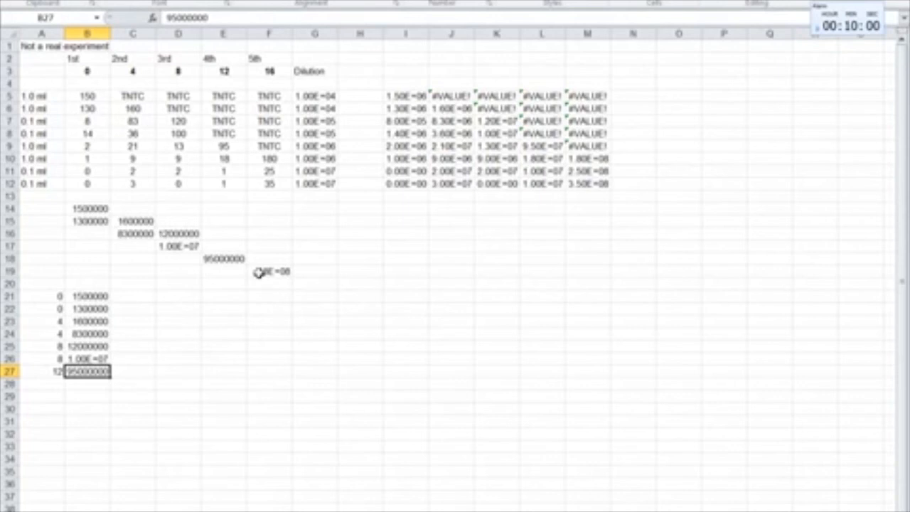
Step: Enter 16 in A28 and copy the value in F19 to B28
left_click(56, 386)
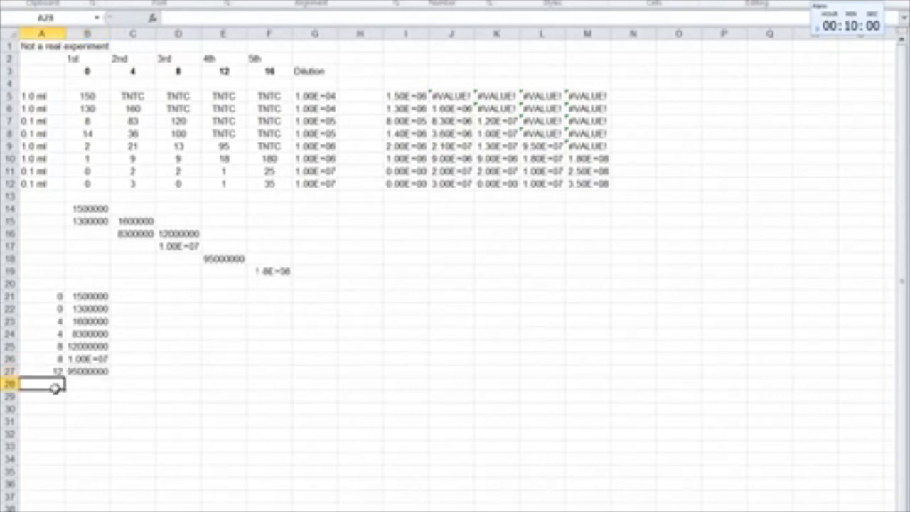
type("16")
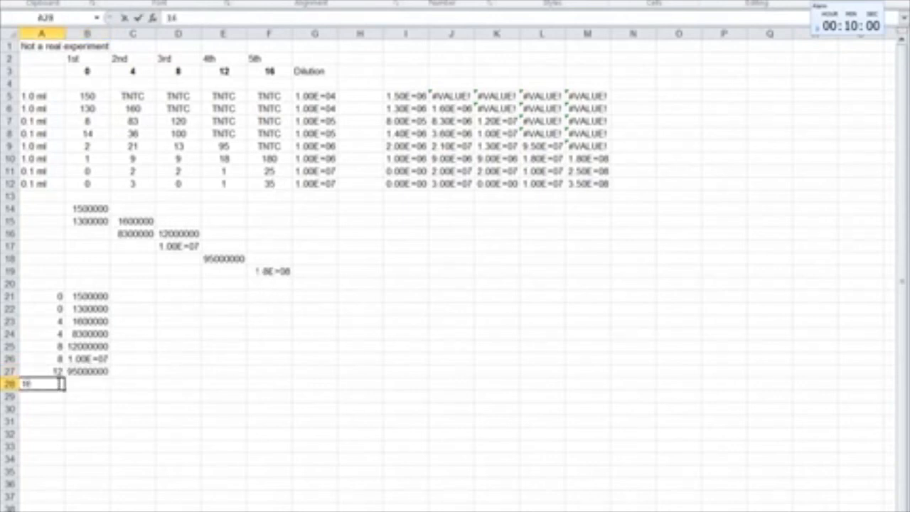
left_click(260, 271)
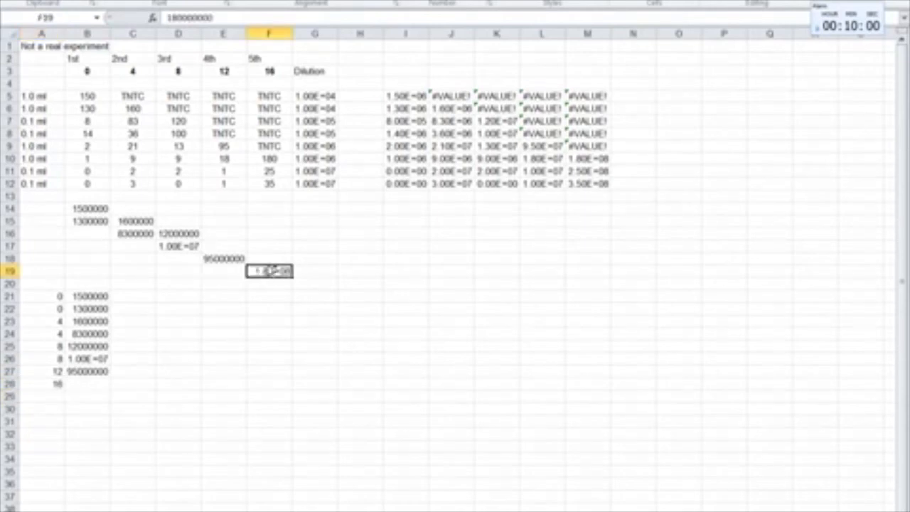
left_click_drag(269, 271, 94, 390)
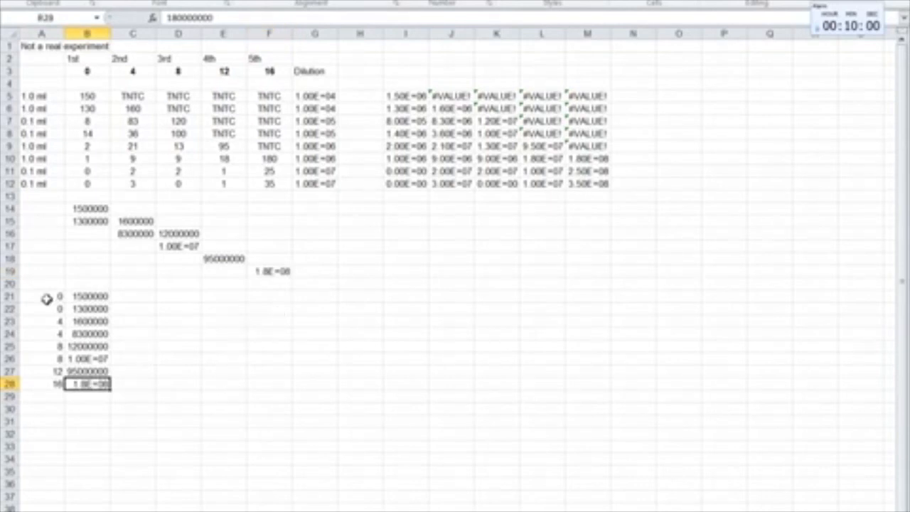
Step: Plot the A21:B28 data as a scatter chart with markers only, and delete the chart
left_click_drag(46, 298, 73, 381)
left_click(84, 0)
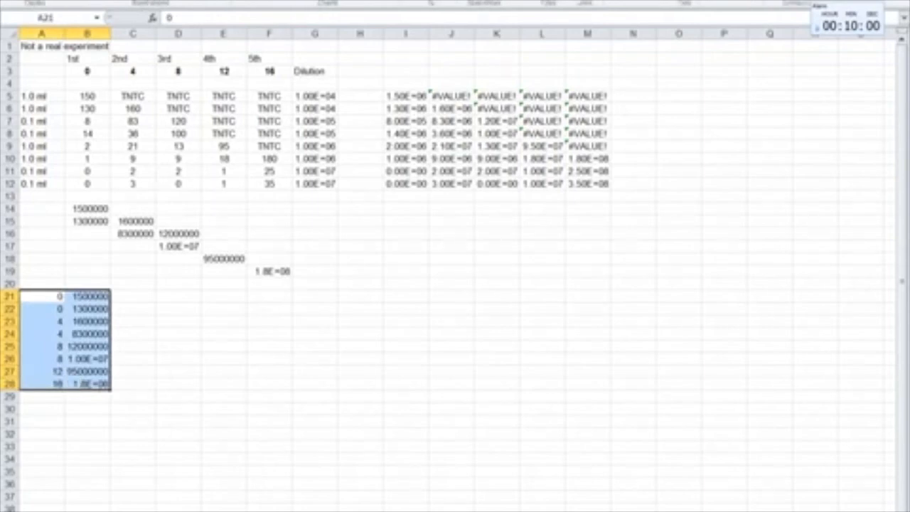
left_click(390, 1)
left_click(393, 30)
left_click_drag(390, 199, 379, 235)
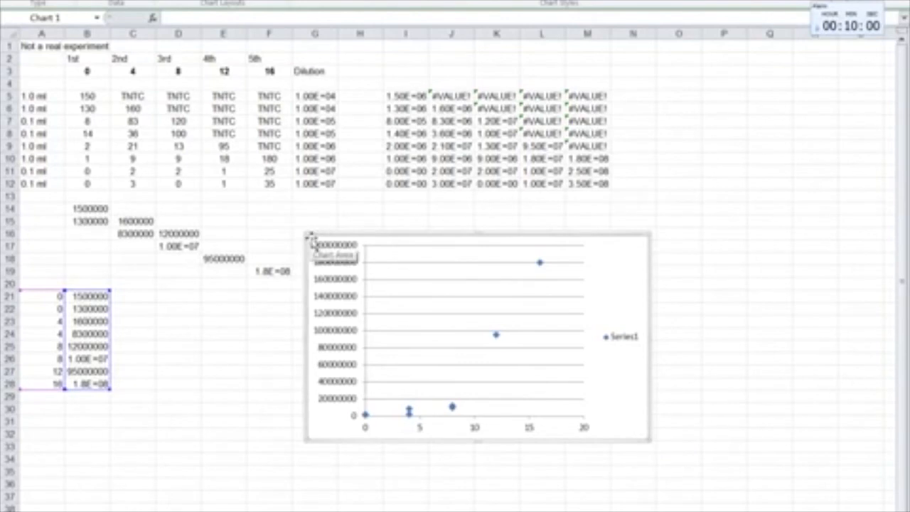
key("Delete")
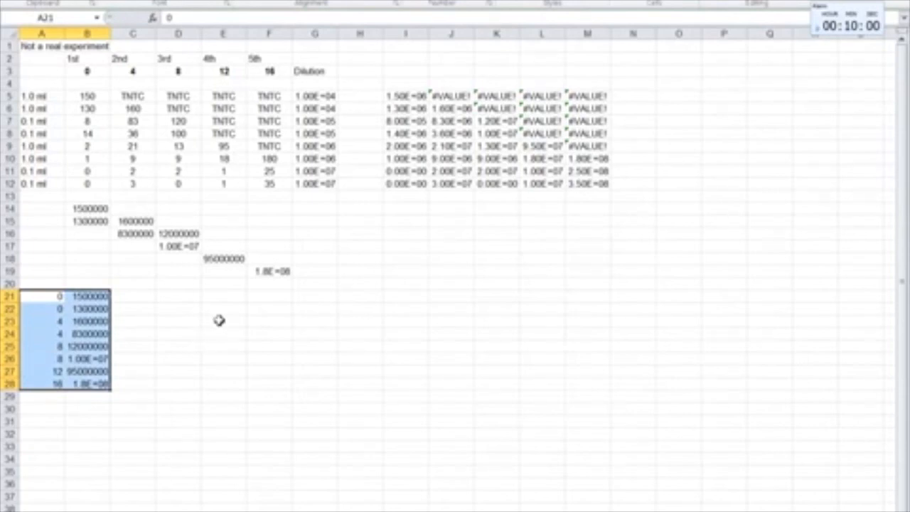
Step: Copy the values in A21:A28 to D21:D28
left_click(177, 303)
left_click_drag(47, 298, 49, 384)
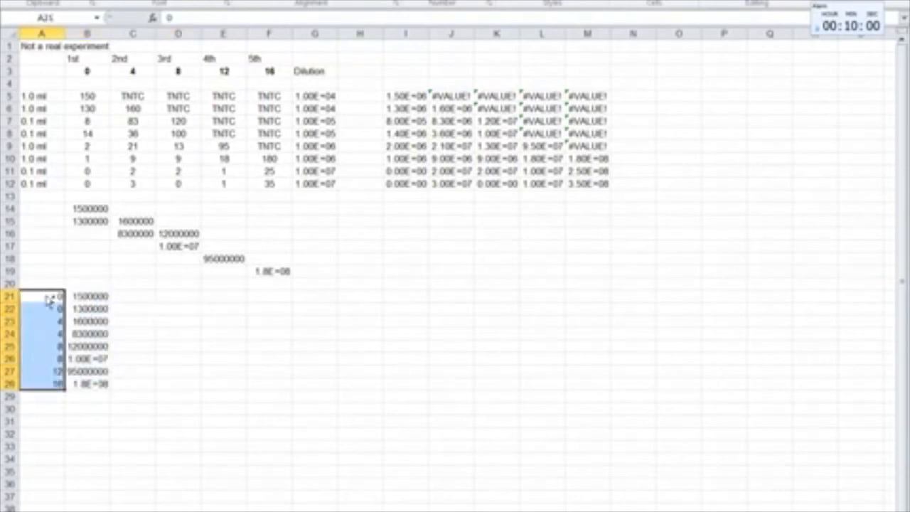
left_click_drag(71, 306, 213, 313)
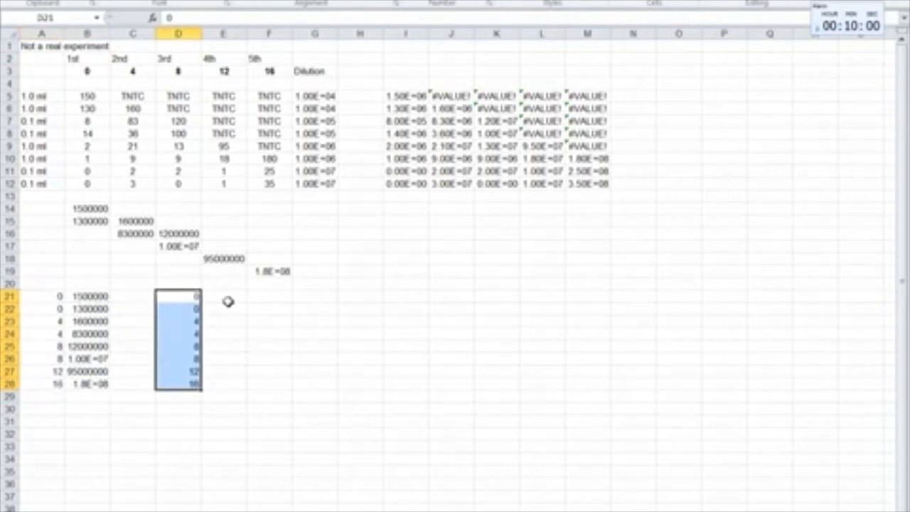
Step: Enter the formula =LOG(B21) in E21 to compute the logarithm of the first concentration
left_click(227, 298)
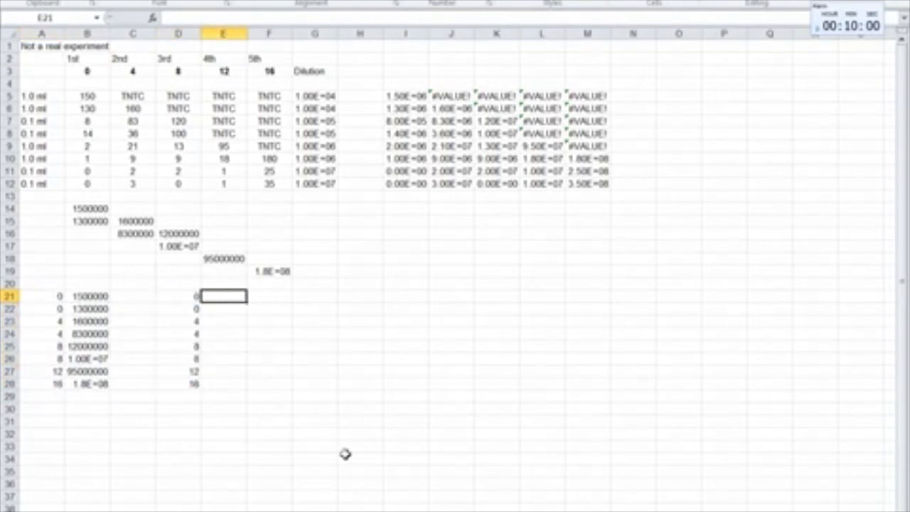
type("=log")
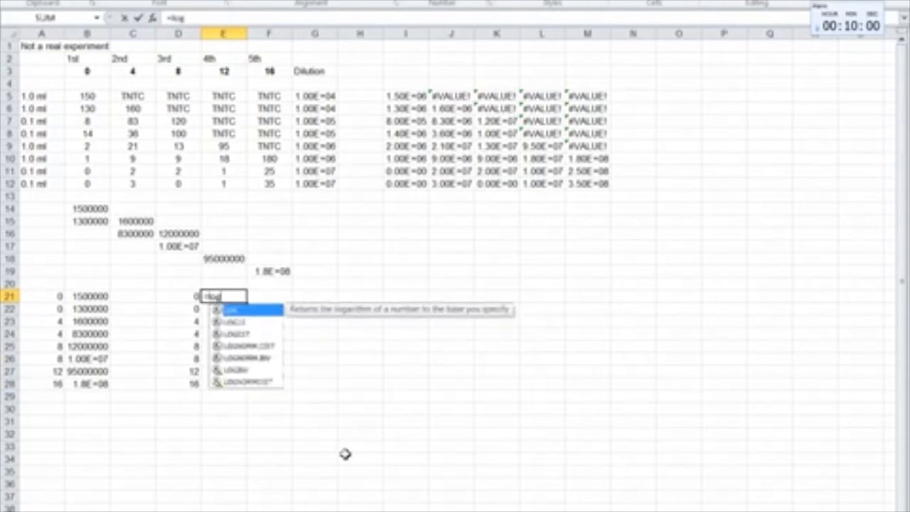
type("(")
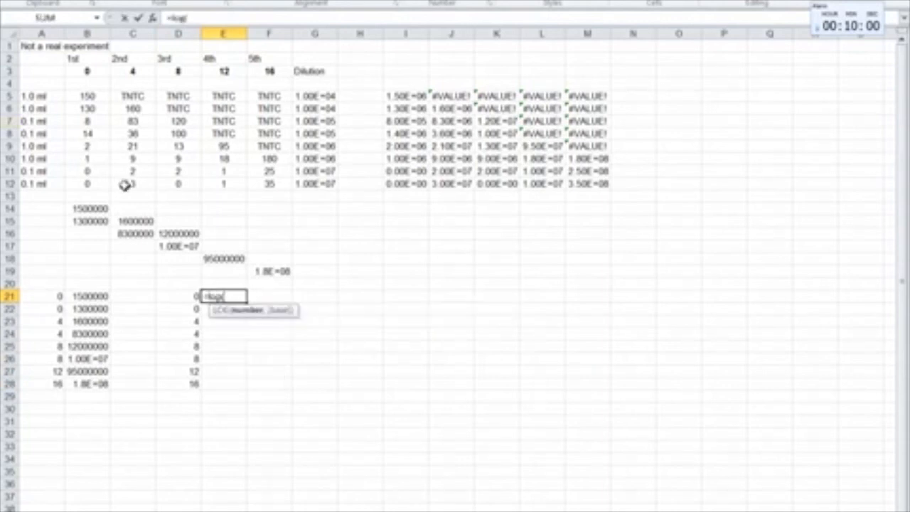
left_click(86, 297)
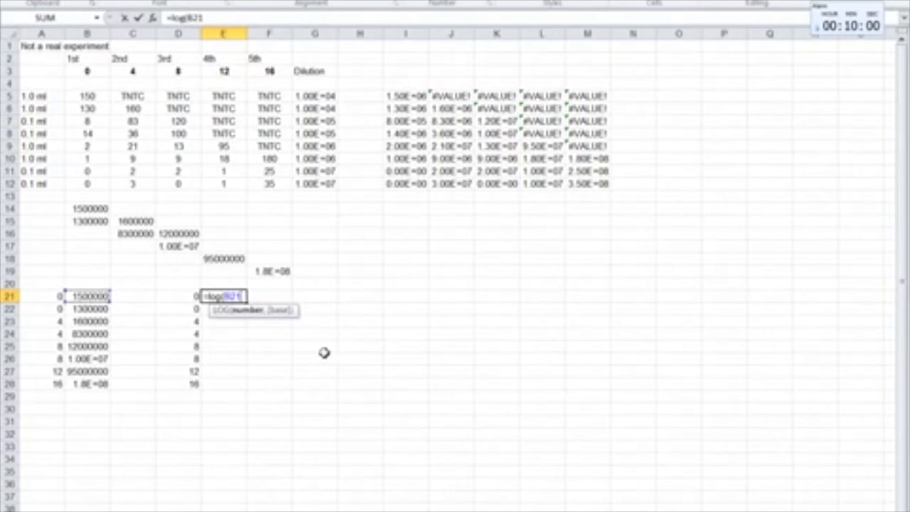
type(")")
key("Return")
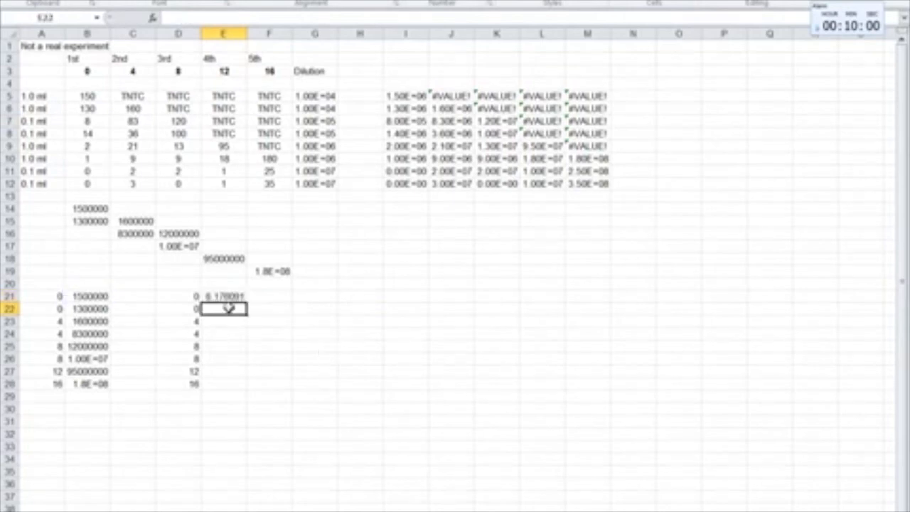
Step: Copy the logarithm formula from E21 to E22:E28 for the remaining concentrations
right_click(233, 297)
left_click(278, 322)
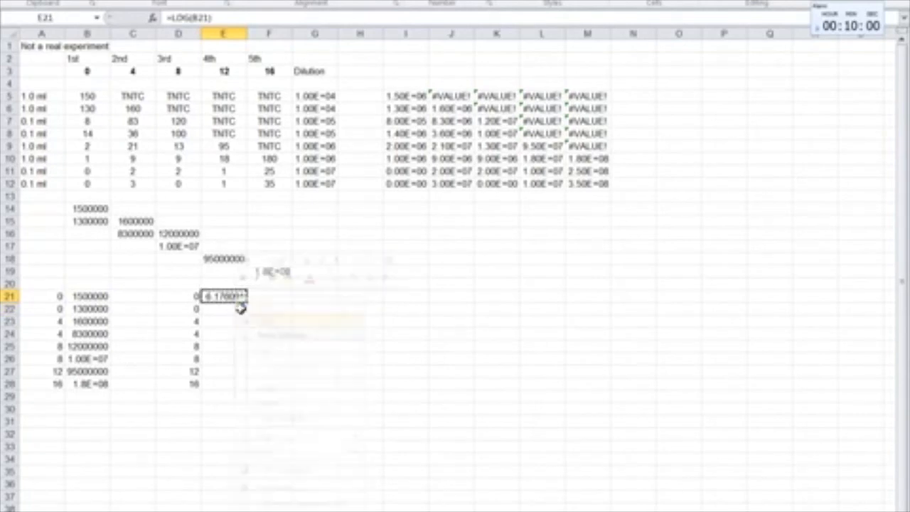
left_click_drag(239, 309, 229, 385)
right_click(227, 373)
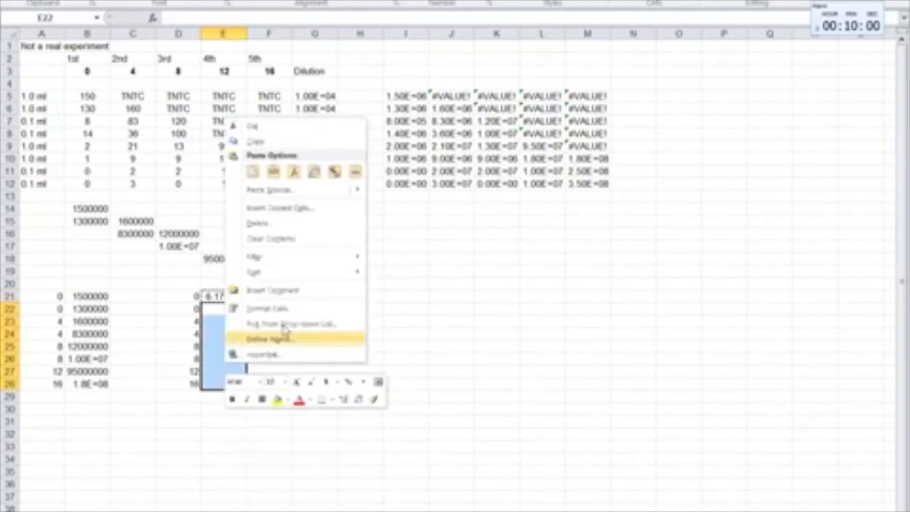
left_click(252, 174)
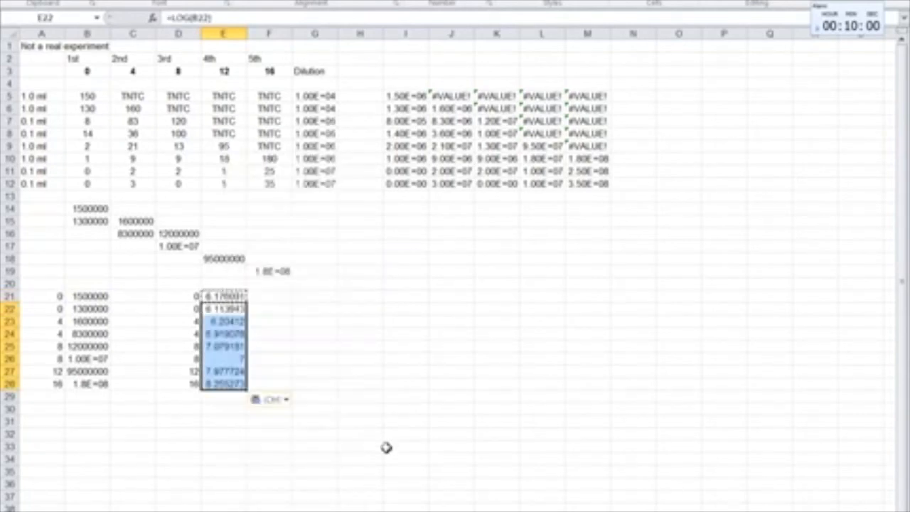
left_click(254, 298)
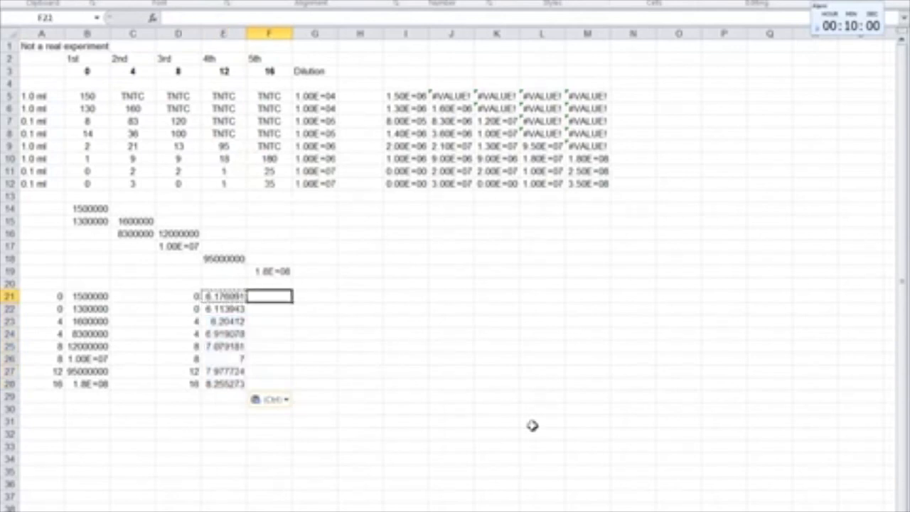